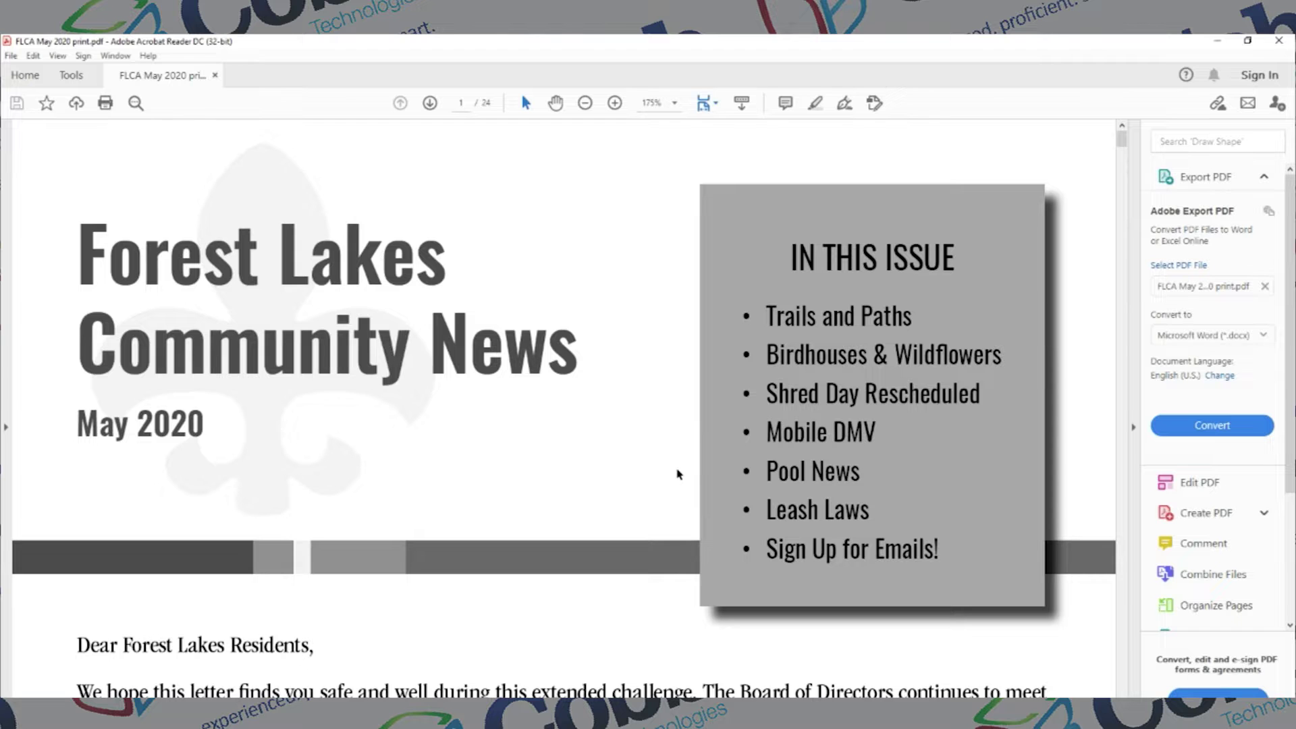
# Step: Open the print properties of the Canon iPR Svr H350 V1.0 US printer for this PDF and review its job info and media settings
pyautogui.click(11, 56)
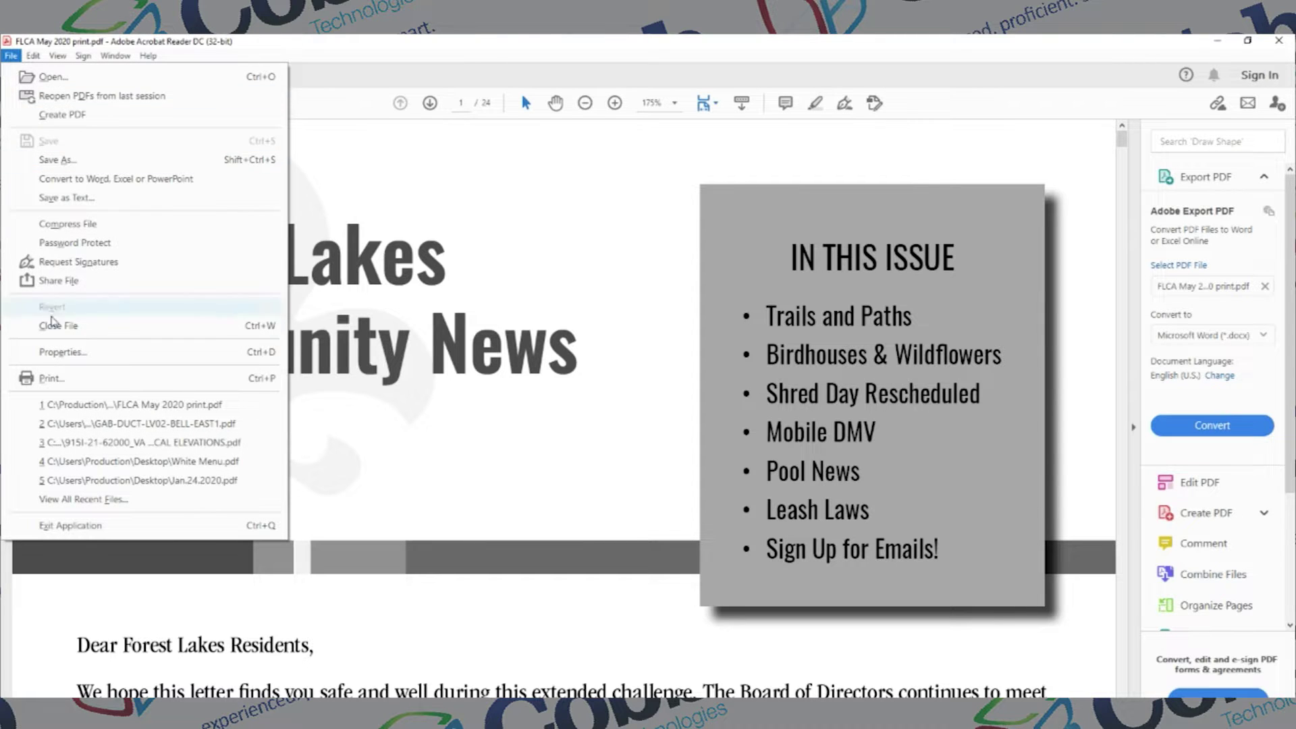
pyautogui.click(54, 378)
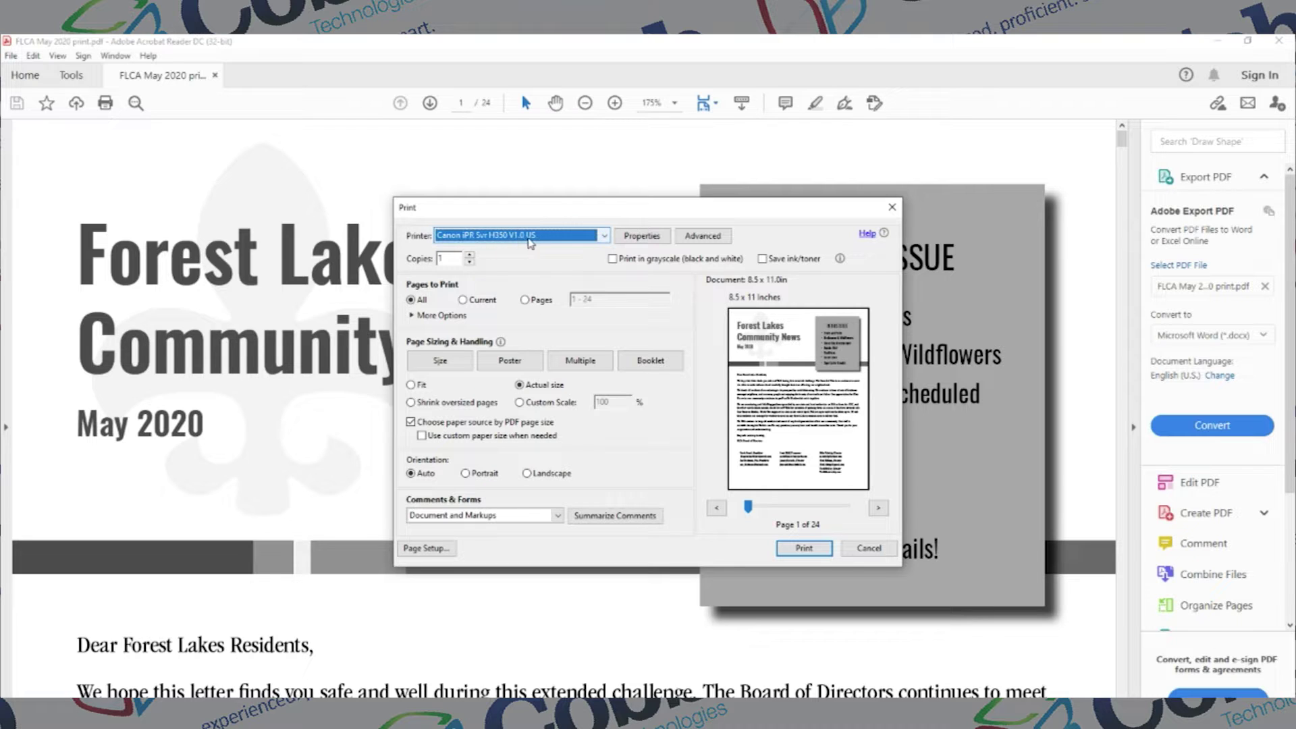
pyautogui.click(655, 238)
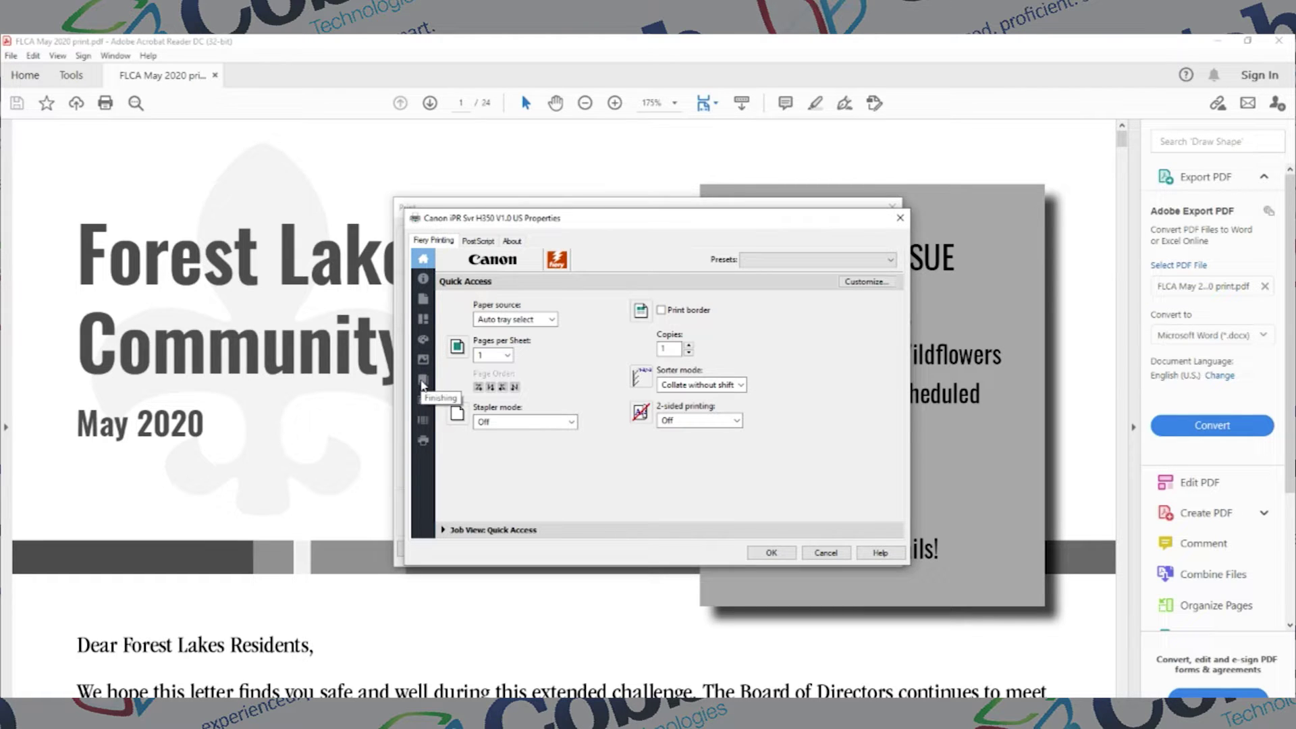
pyautogui.click(424, 279)
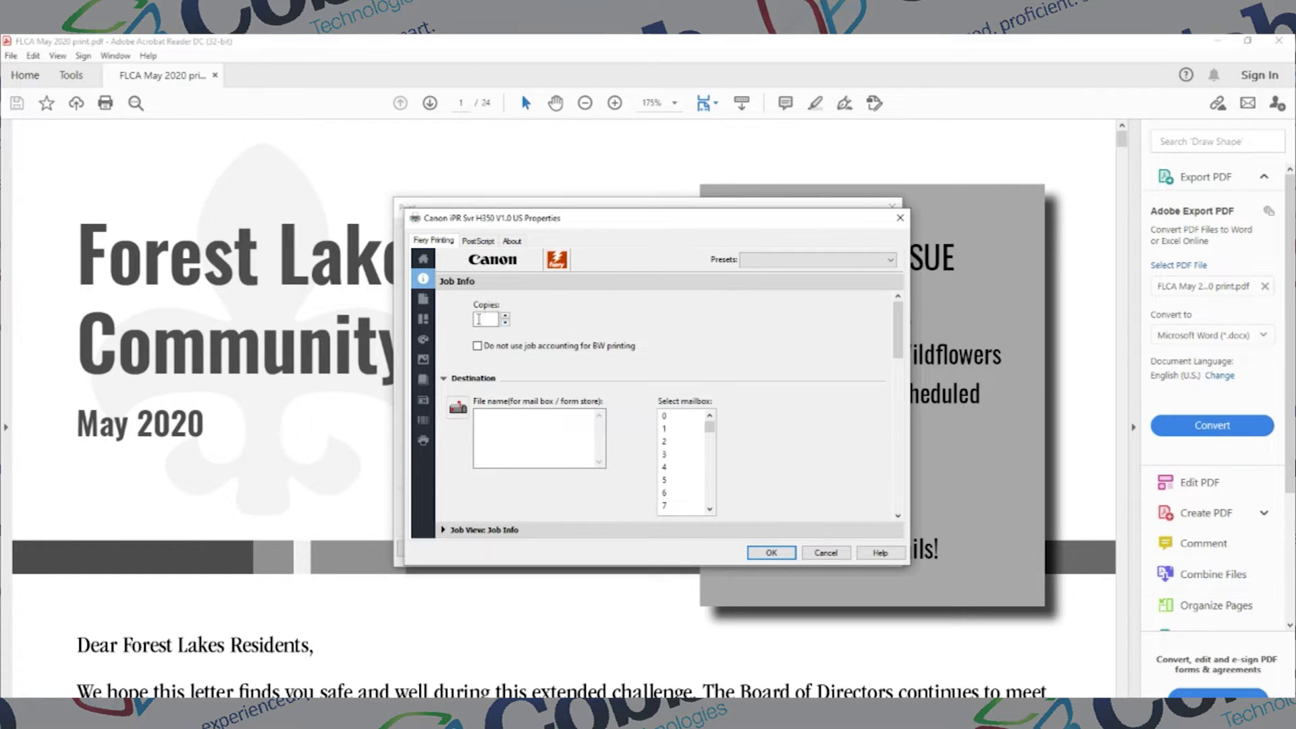
pyautogui.click(424, 299)
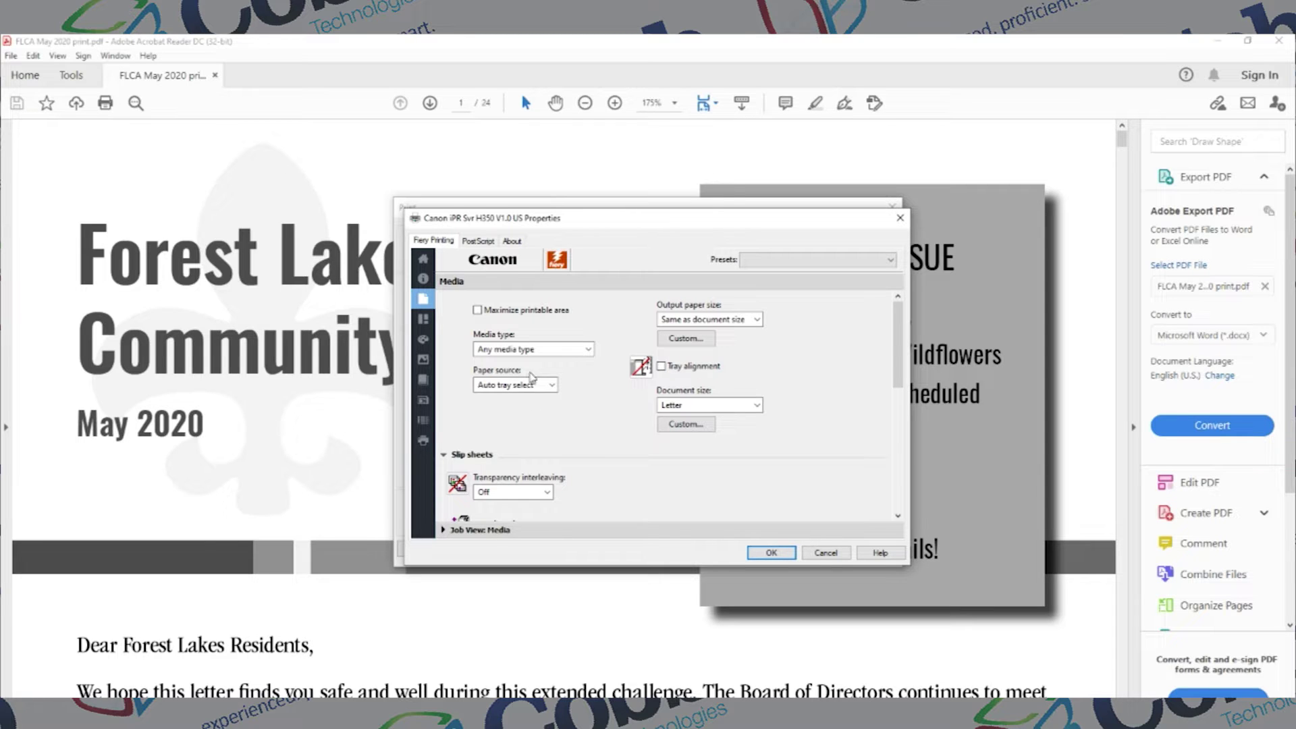
# Step: Set 2-sided printing to Long edge binding in the normal layout settings
pyautogui.click(424, 320)
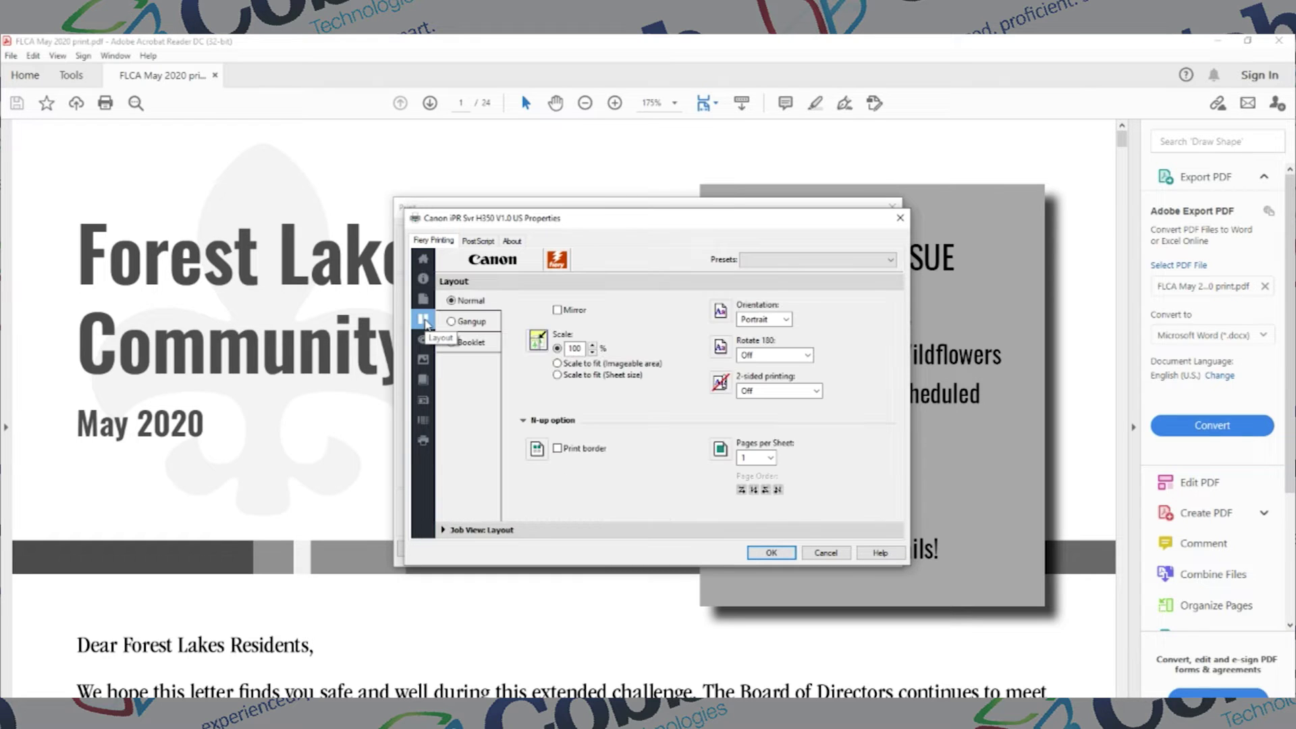
pyautogui.click(817, 392)
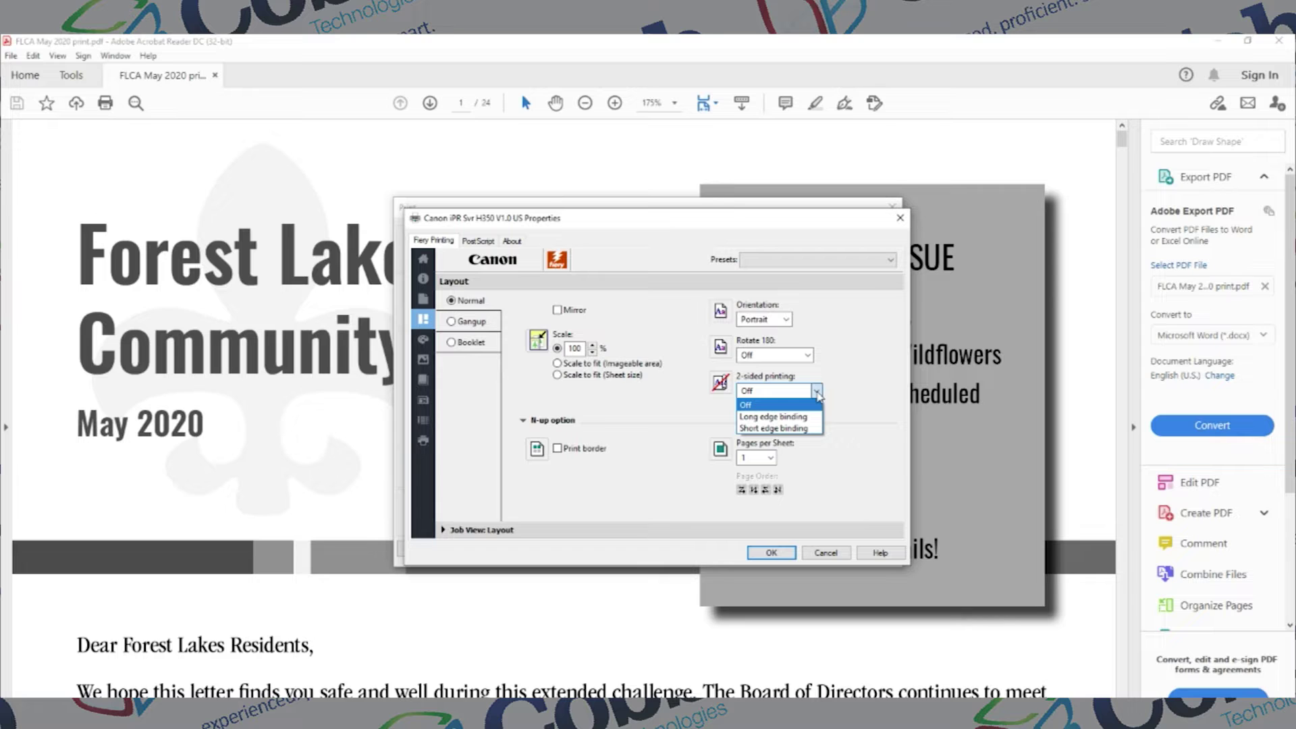
pyautogui.click(776, 417)
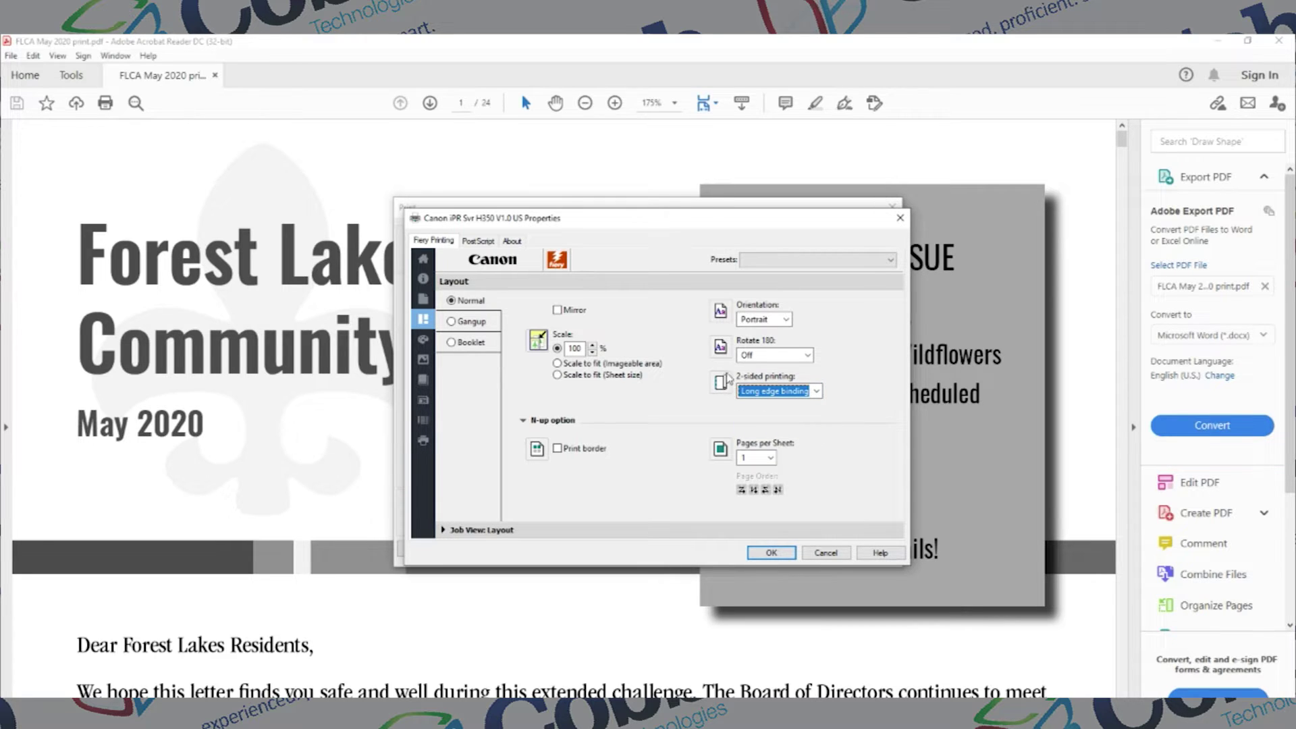
pyautogui.click(816, 393)
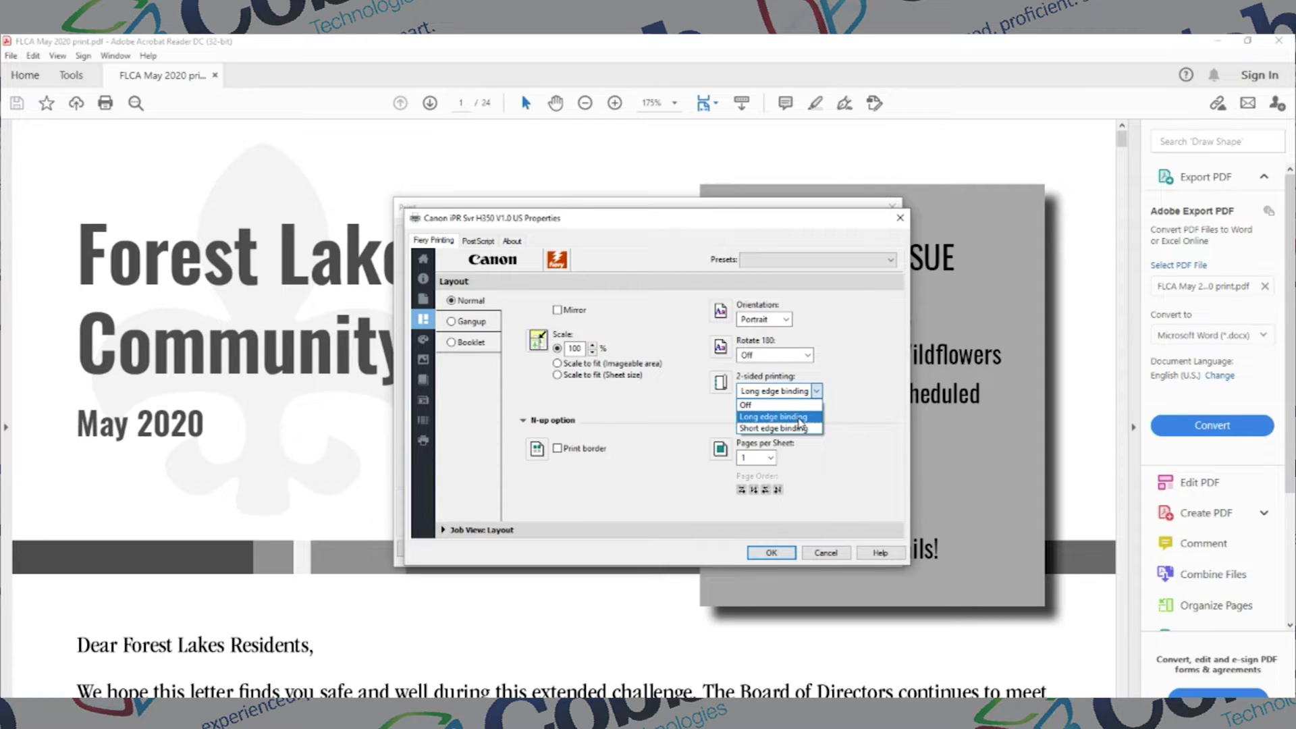
pyautogui.click(800, 421)
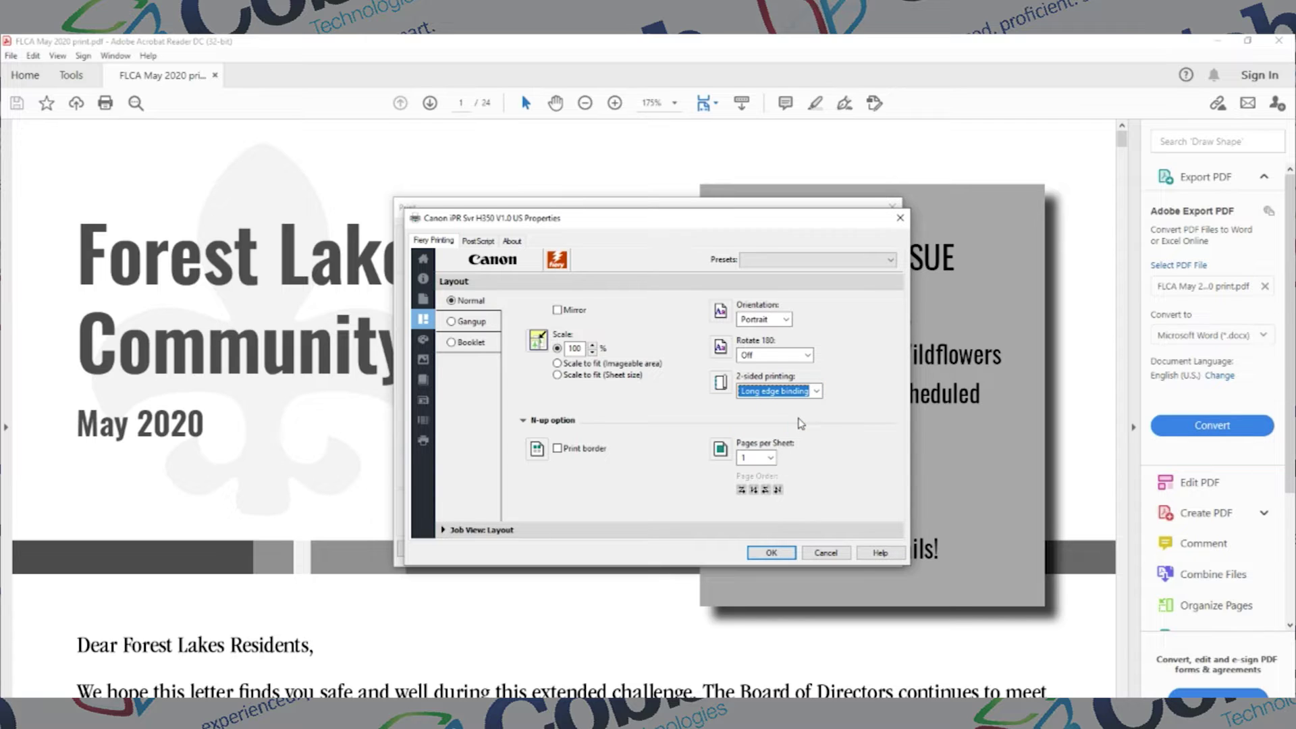
# Step: Examine the fold, punch and stapler options in the finishing settings, including the available stapler modes
pyautogui.click(424, 383)
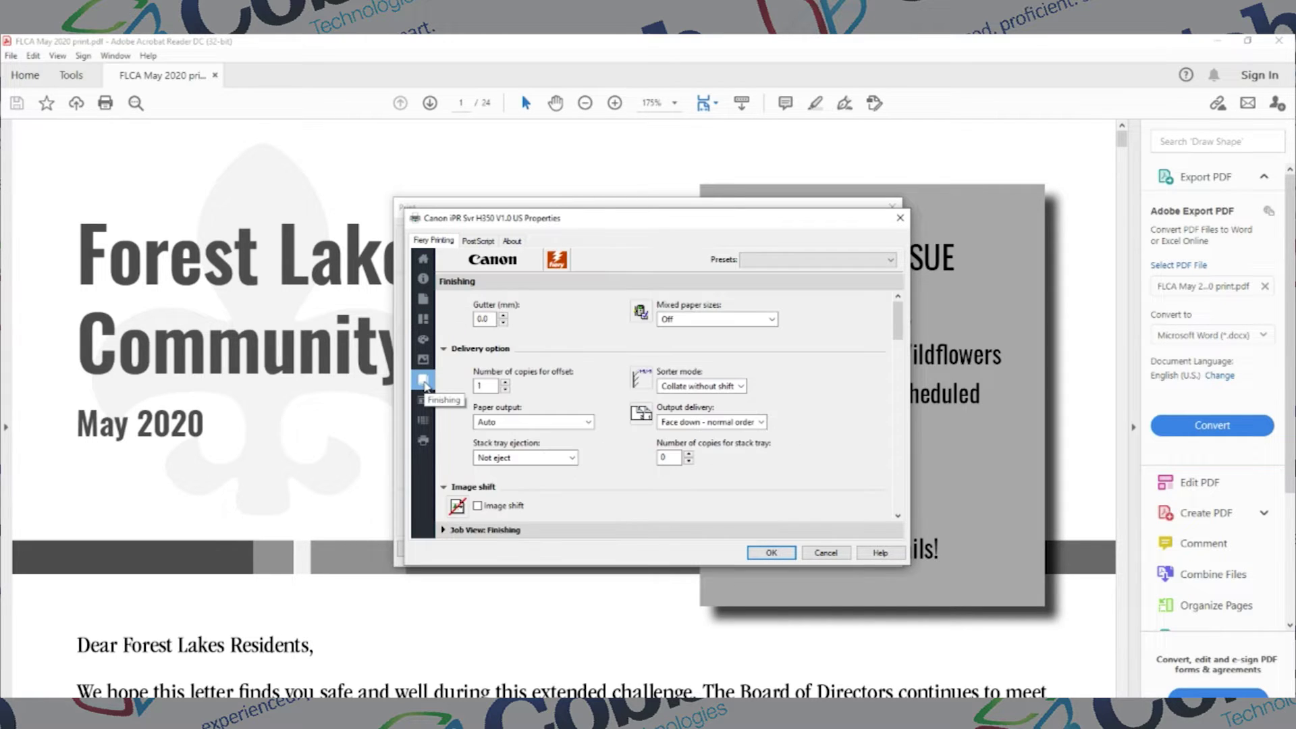
pyautogui.moveTo(898, 326); pyautogui.dragTo(899, 396)
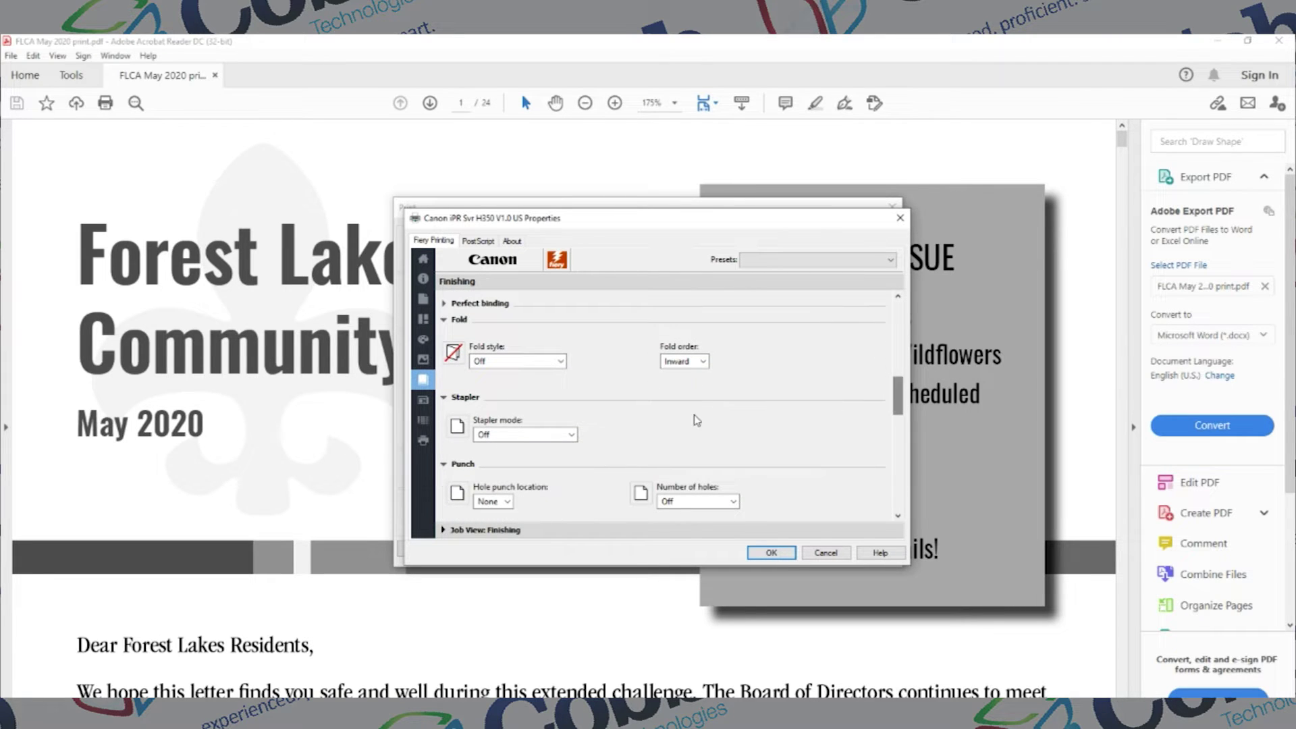
pyautogui.click(573, 437)
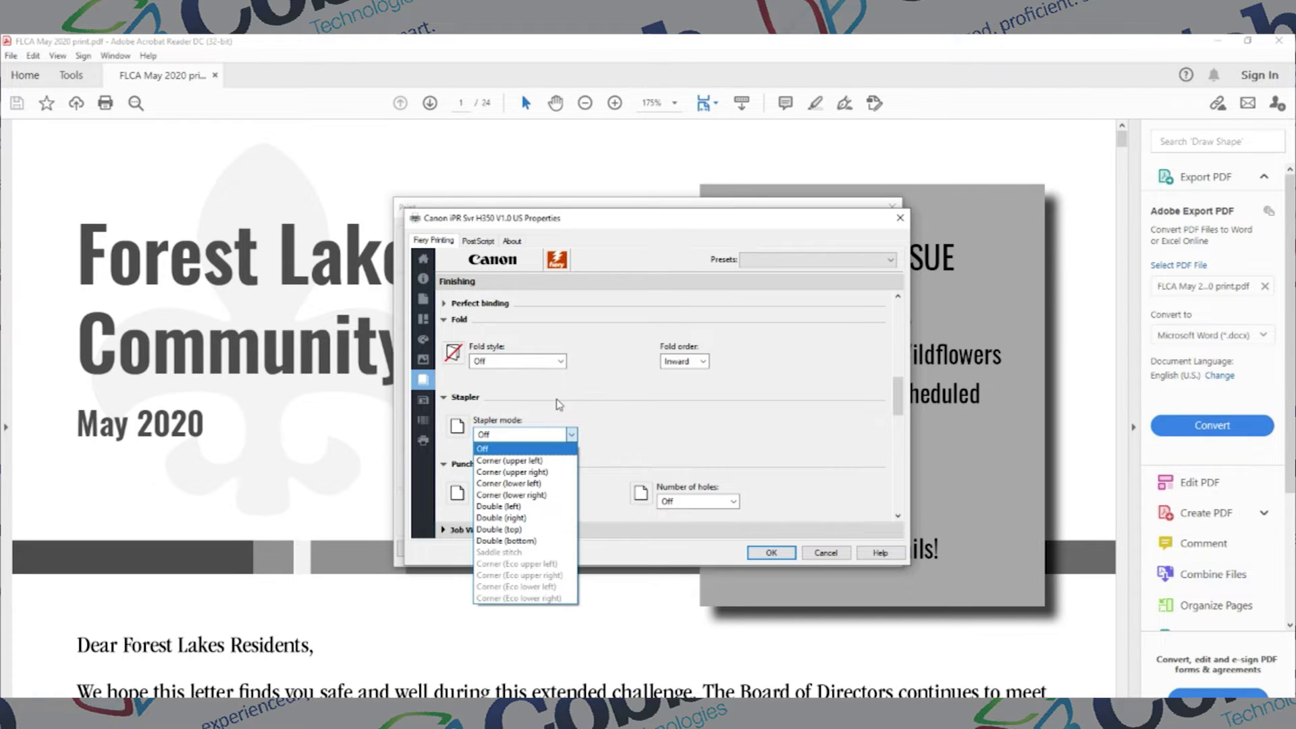
pyautogui.click(424, 342)
# Step: Switch the page layout to Booklet and set the paper size for 2-up to 11x17
pyautogui.click(424, 318)
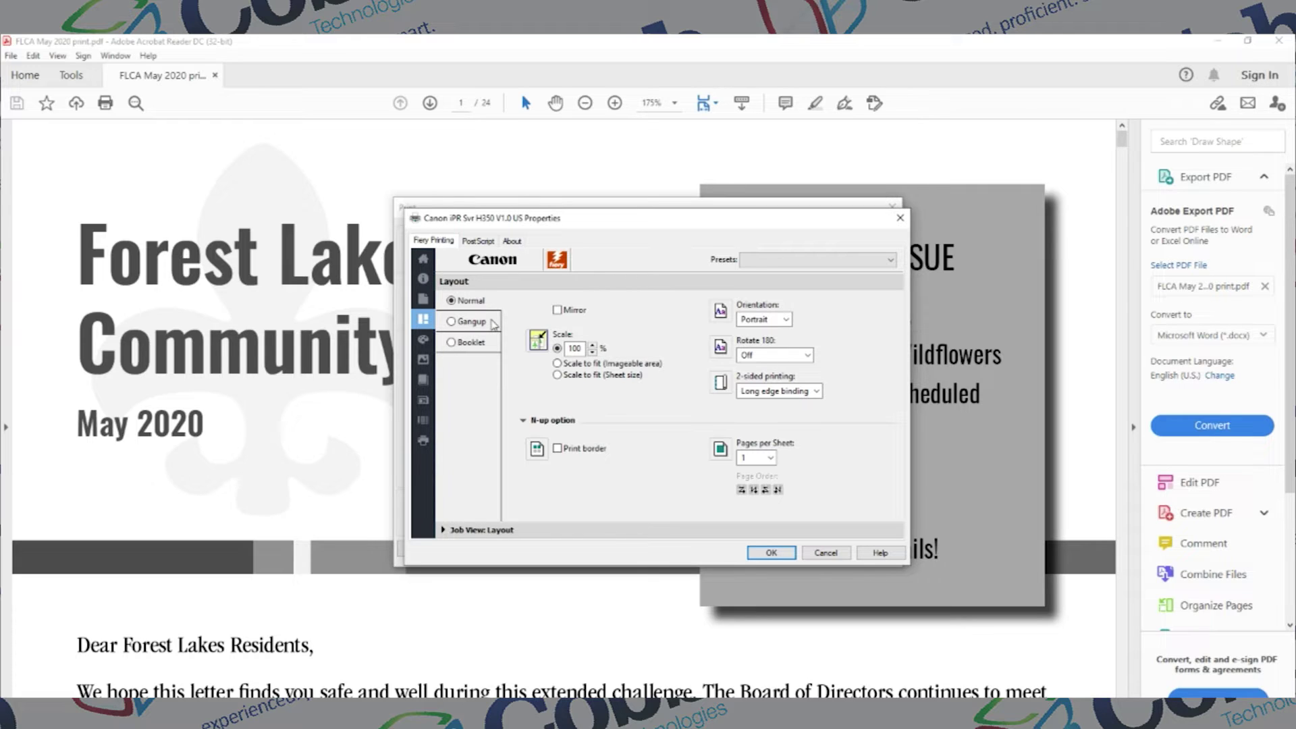
pyautogui.click(452, 343)
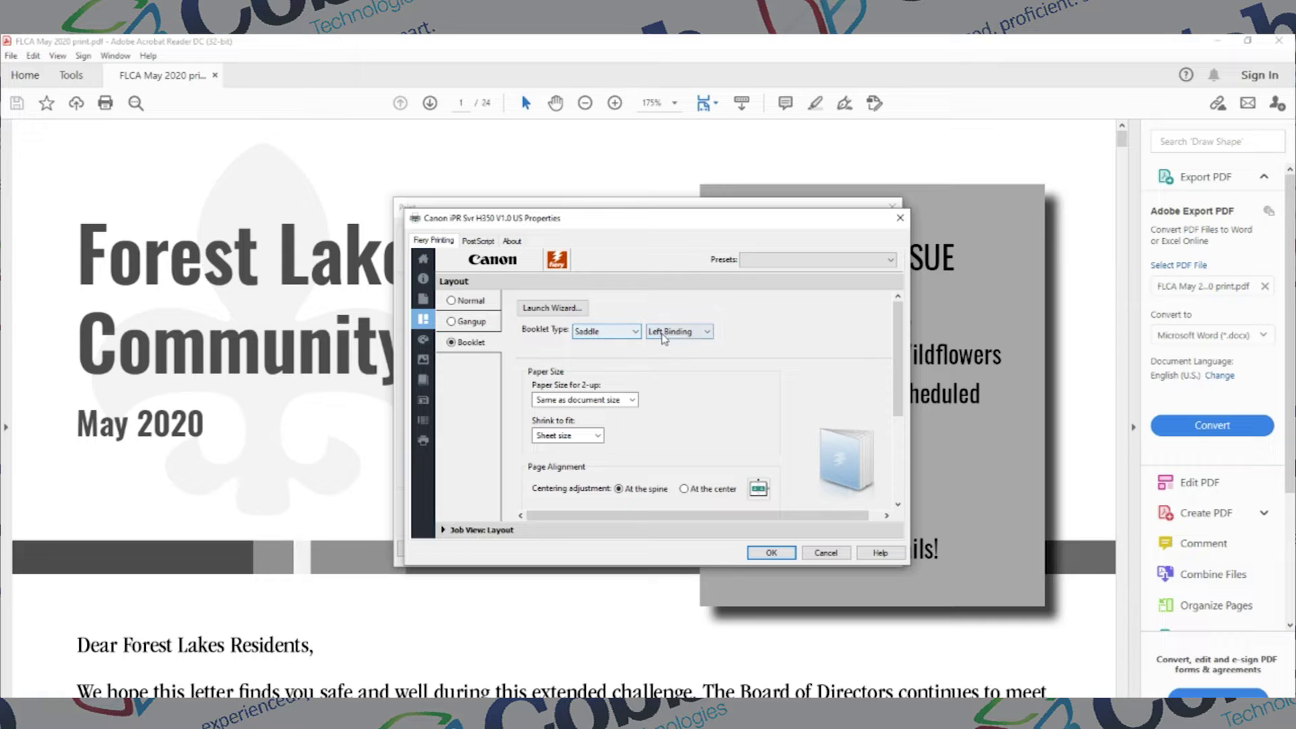
pyautogui.click(705, 334)
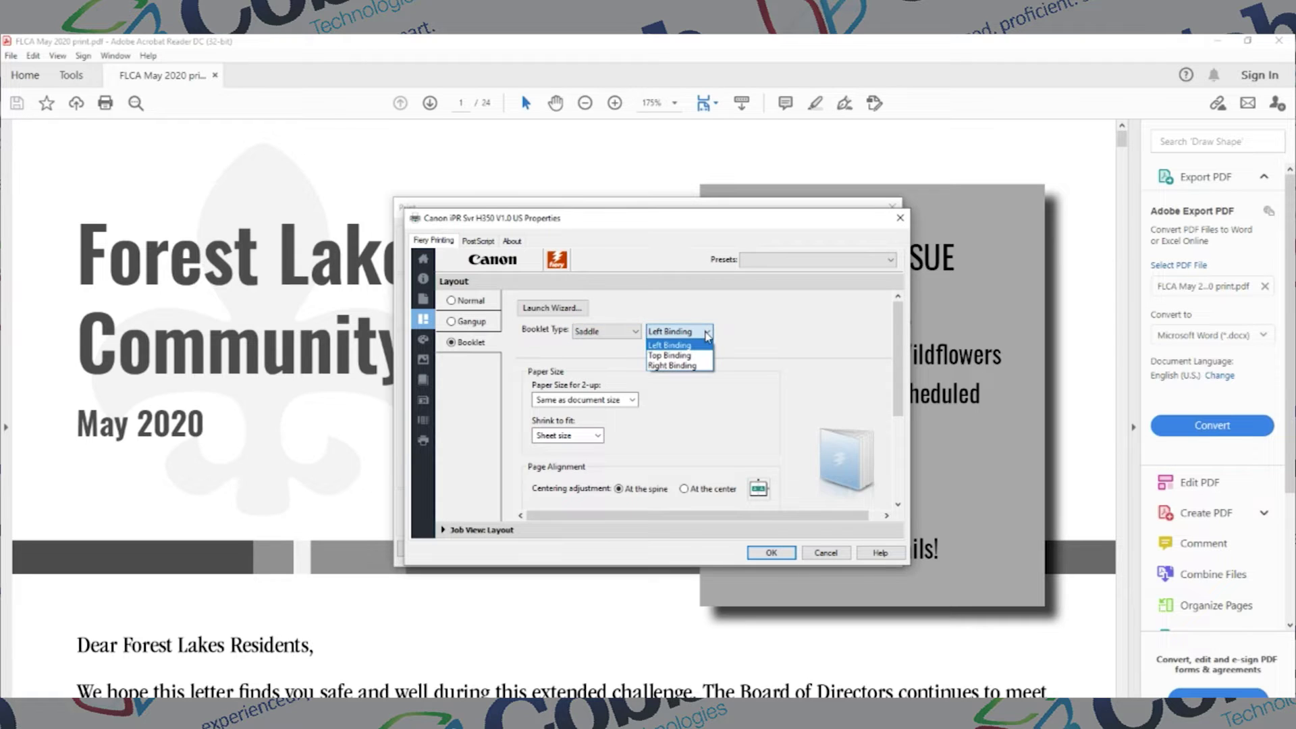
pyautogui.click(707, 334)
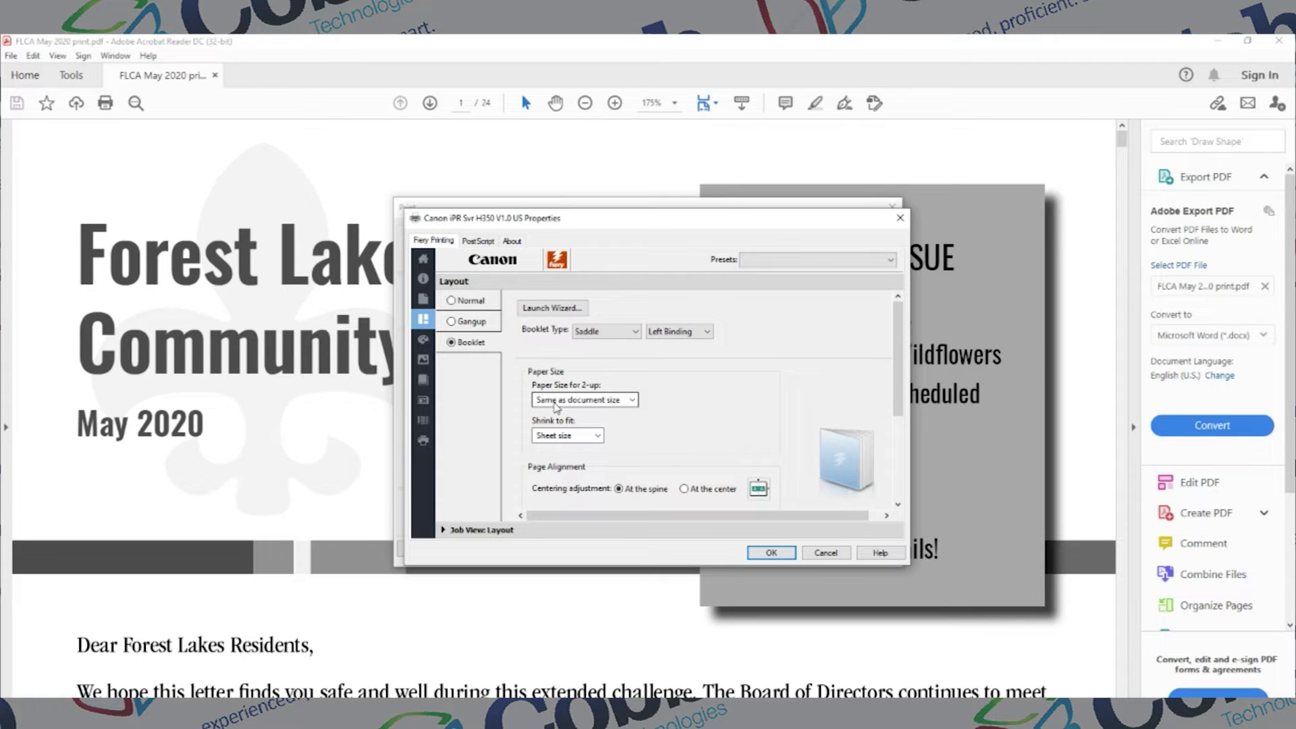
pyautogui.click(633, 401)
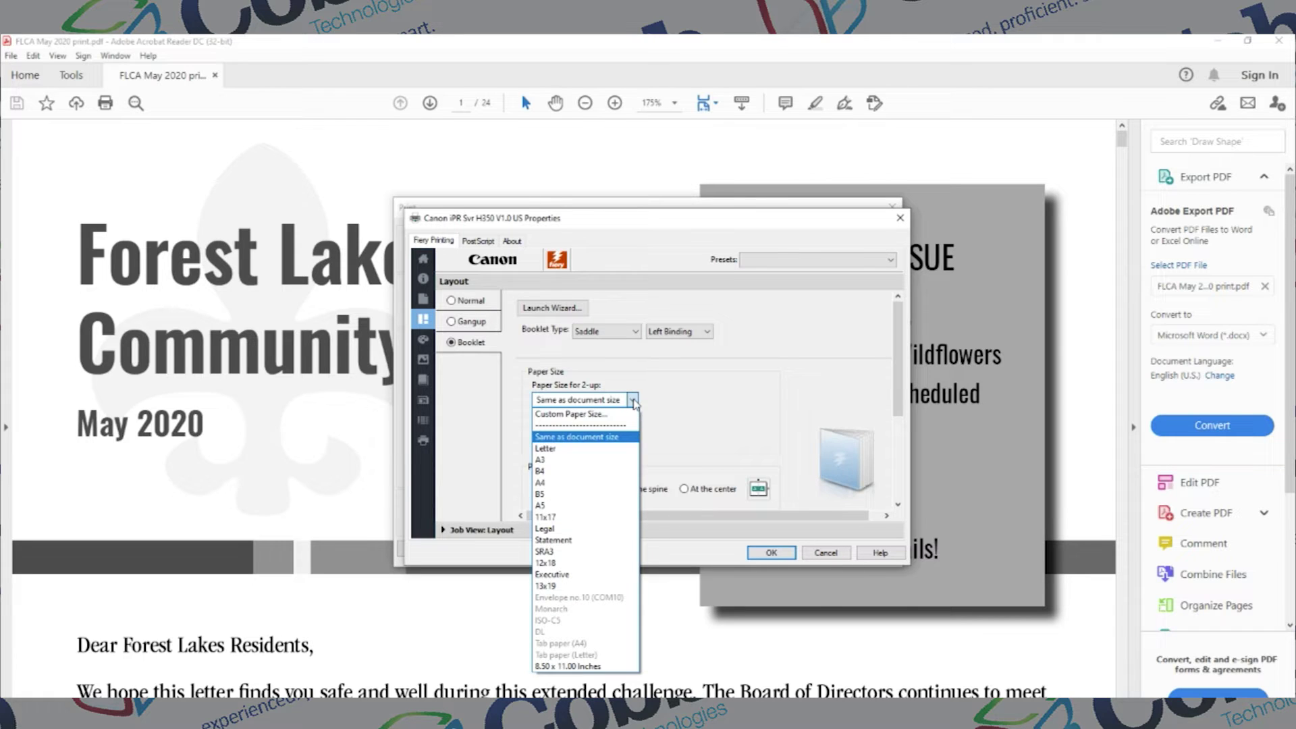
pyautogui.click(594, 518)
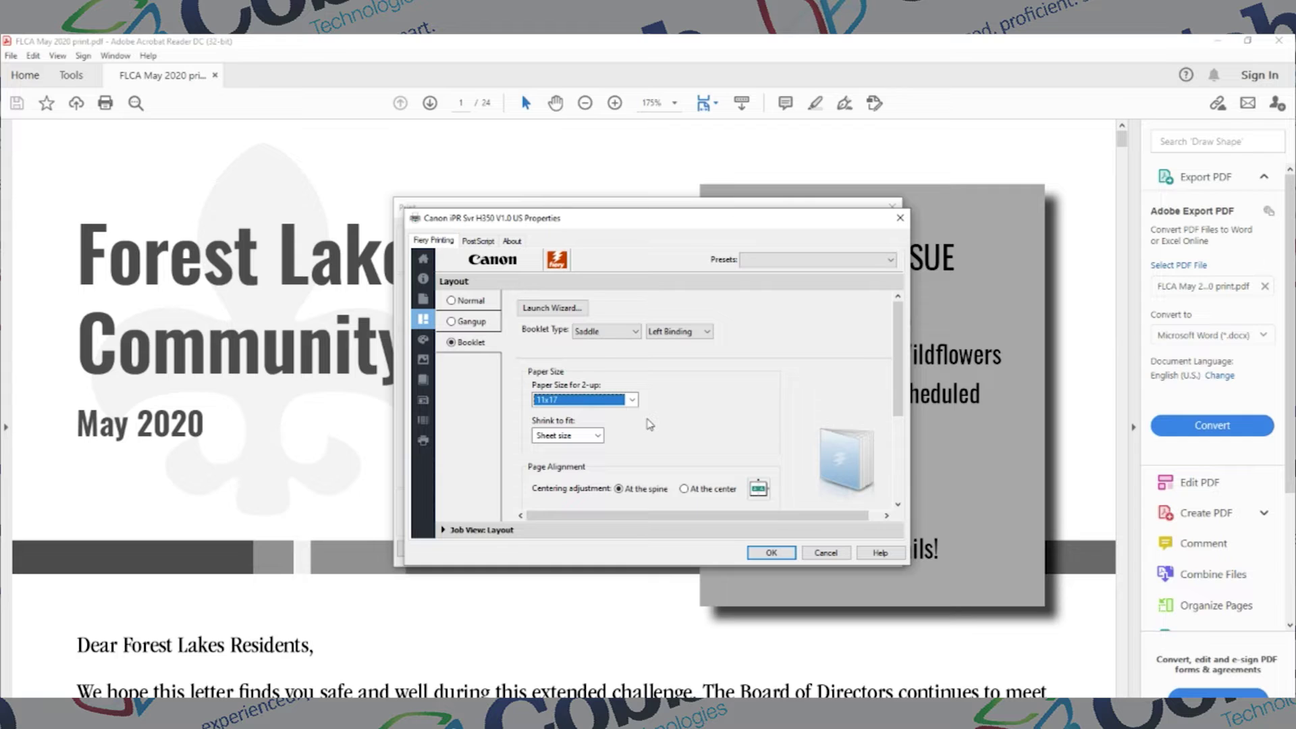
# Step: Set both the front cover and the back cover of the booklet to Print on both sides
pyautogui.moveTo(898, 373); pyautogui.dragTo(897, 433)
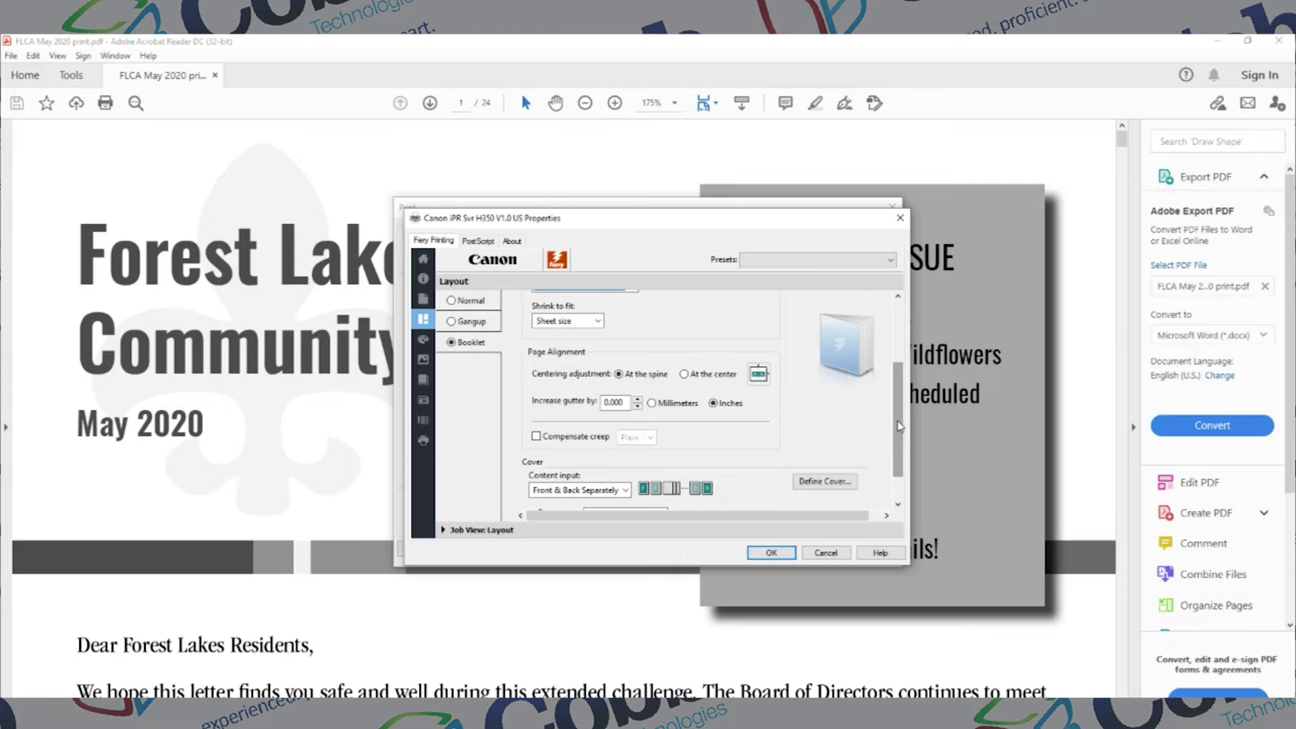
pyautogui.moveTo(898, 426); pyautogui.dragTo(898, 448)
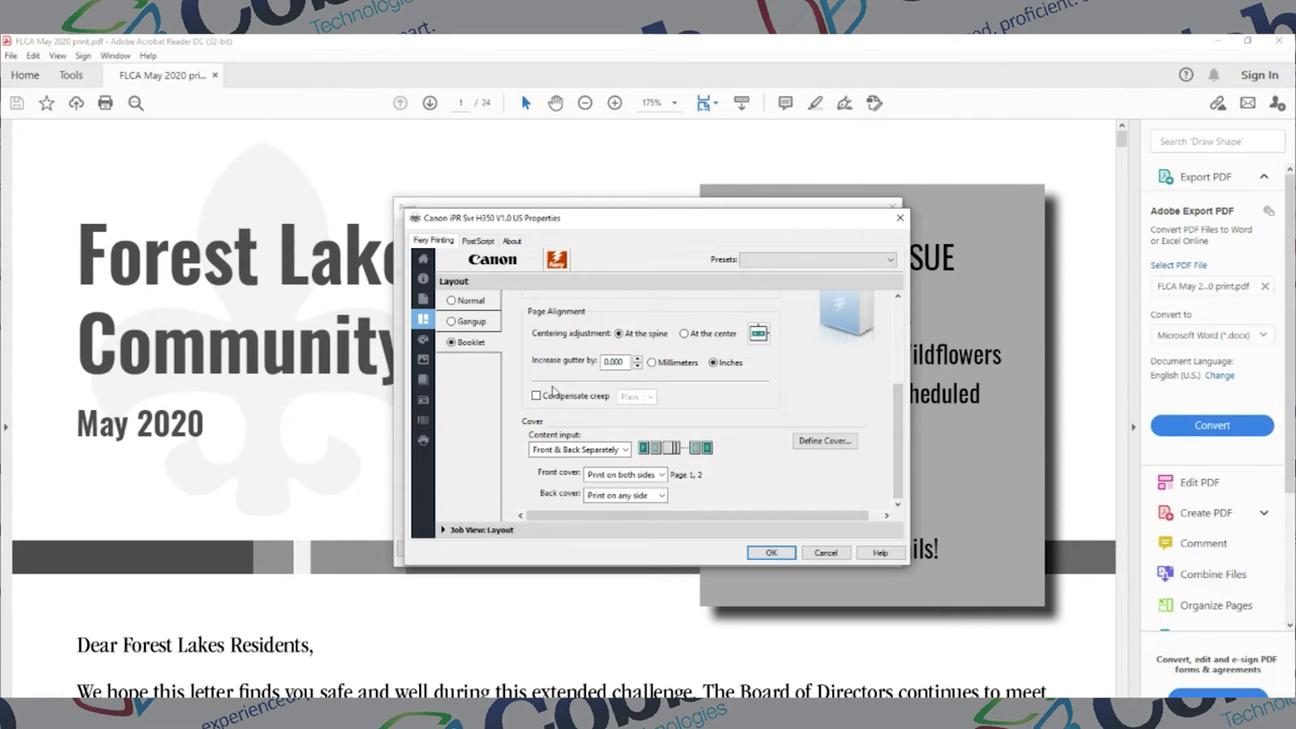
pyautogui.click(660, 475)
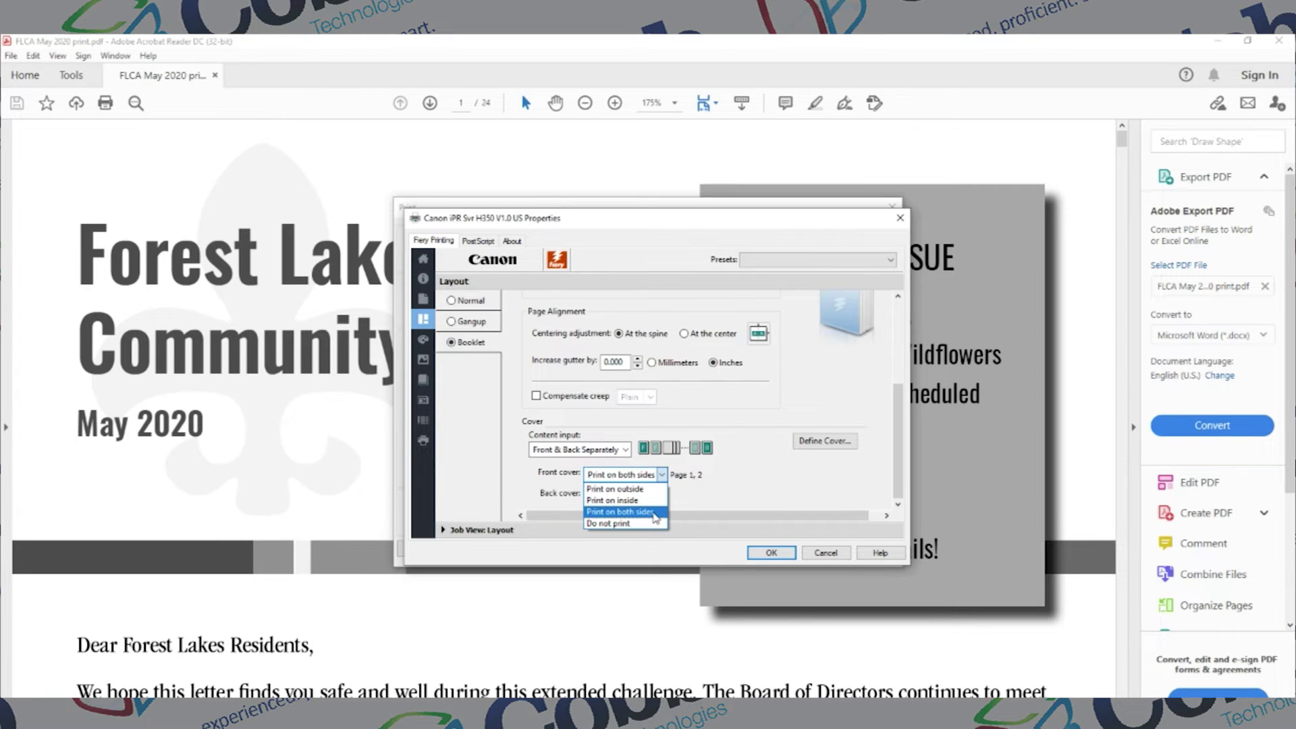
pyautogui.click(655, 511)
pyautogui.click(662, 496)
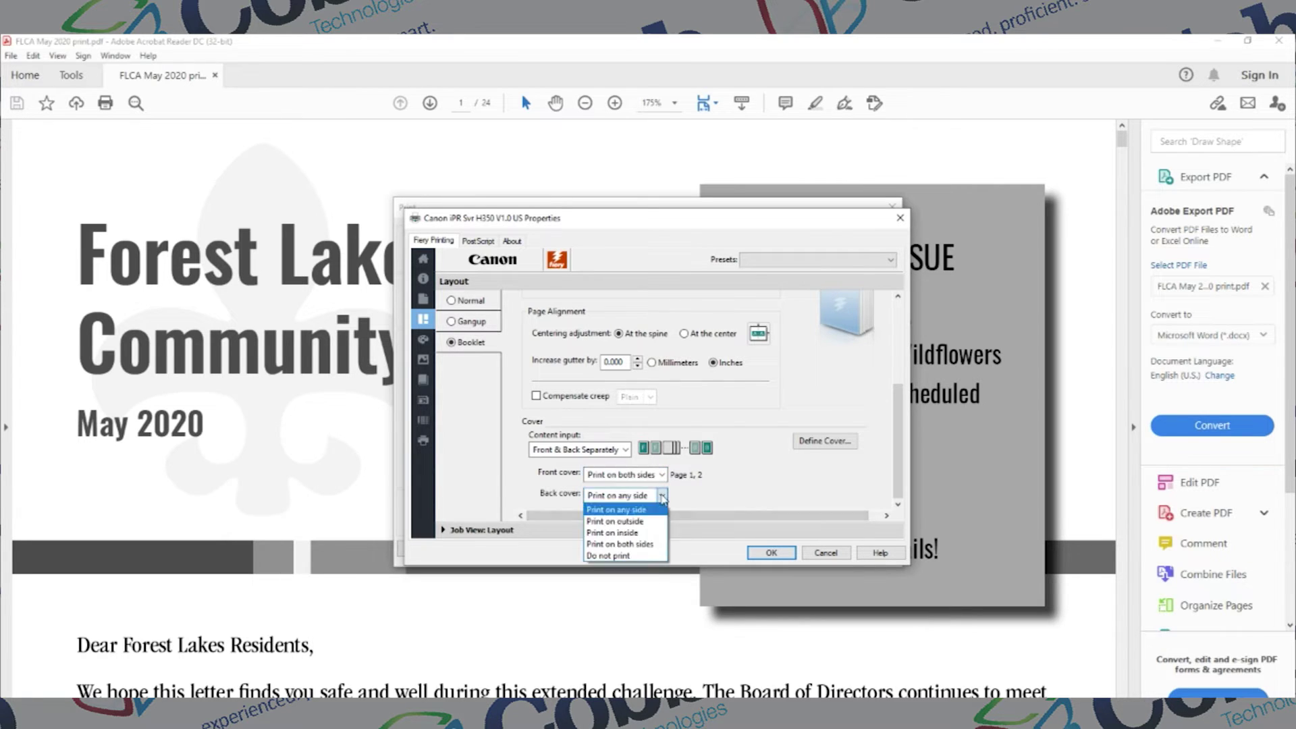
pyautogui.click(650, 544)
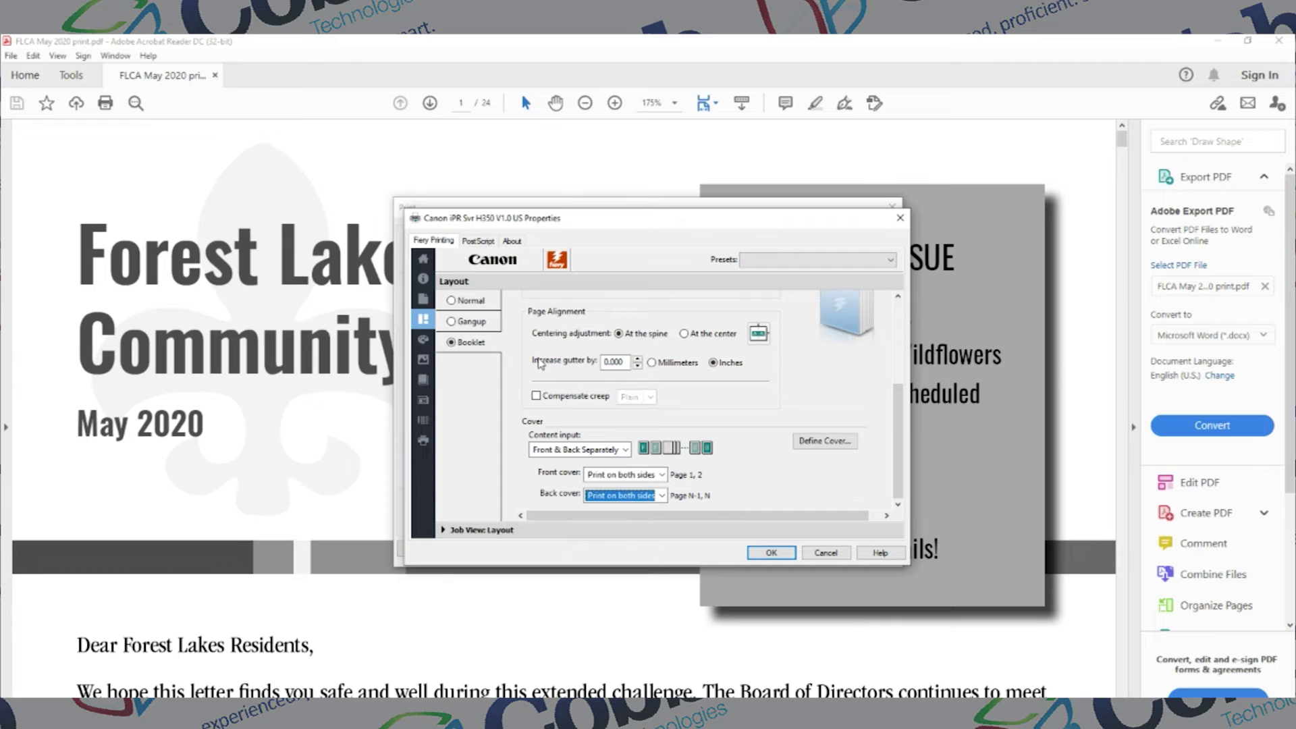
# Step: Set the booklet's finishing to the Saddle fold style with Saddle stitch stapling
pyautogui.click(424, 382)
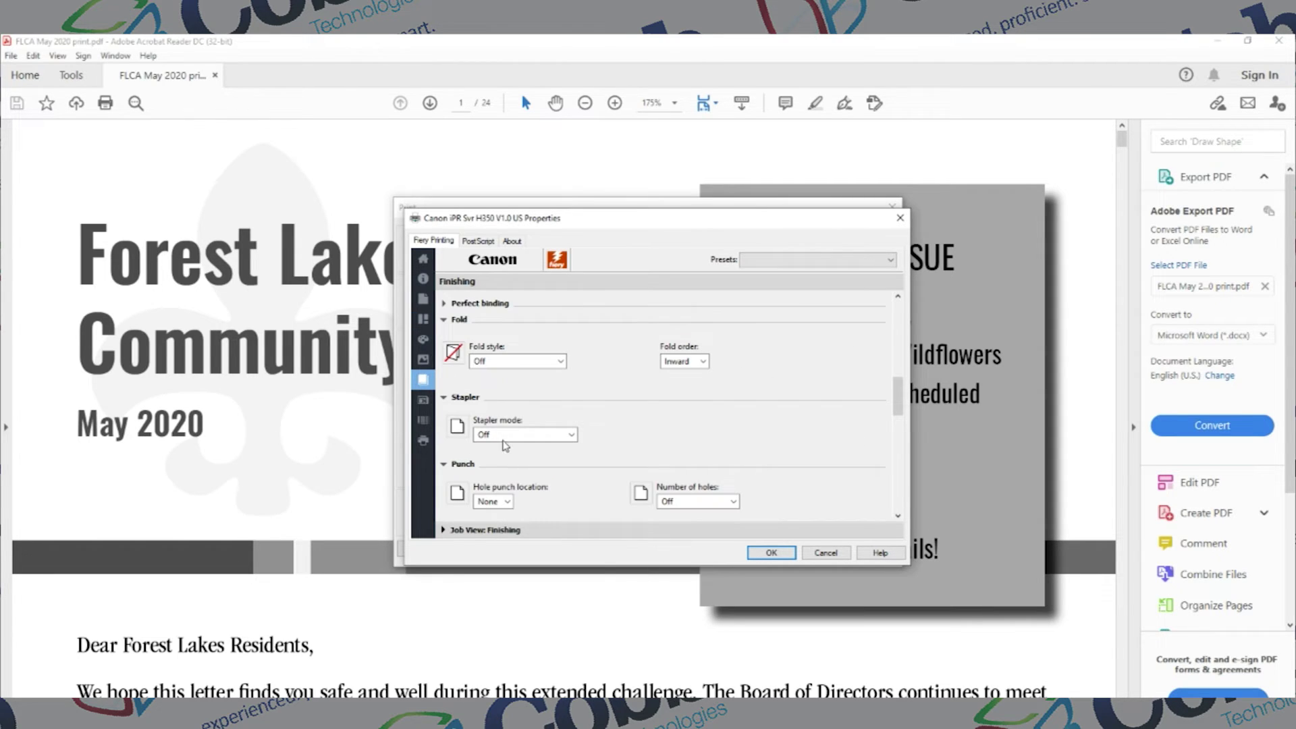
pyautogui.click(560, 362)
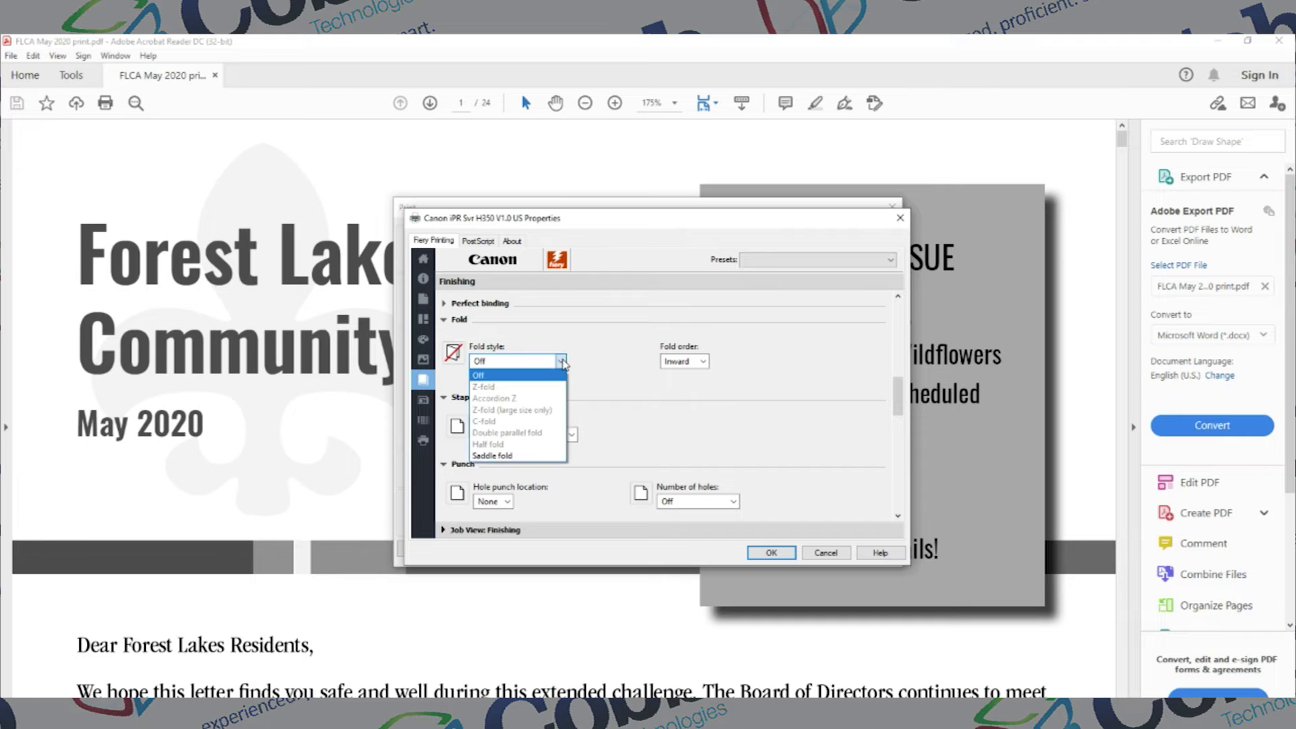
pyautogui.click(544, 457)
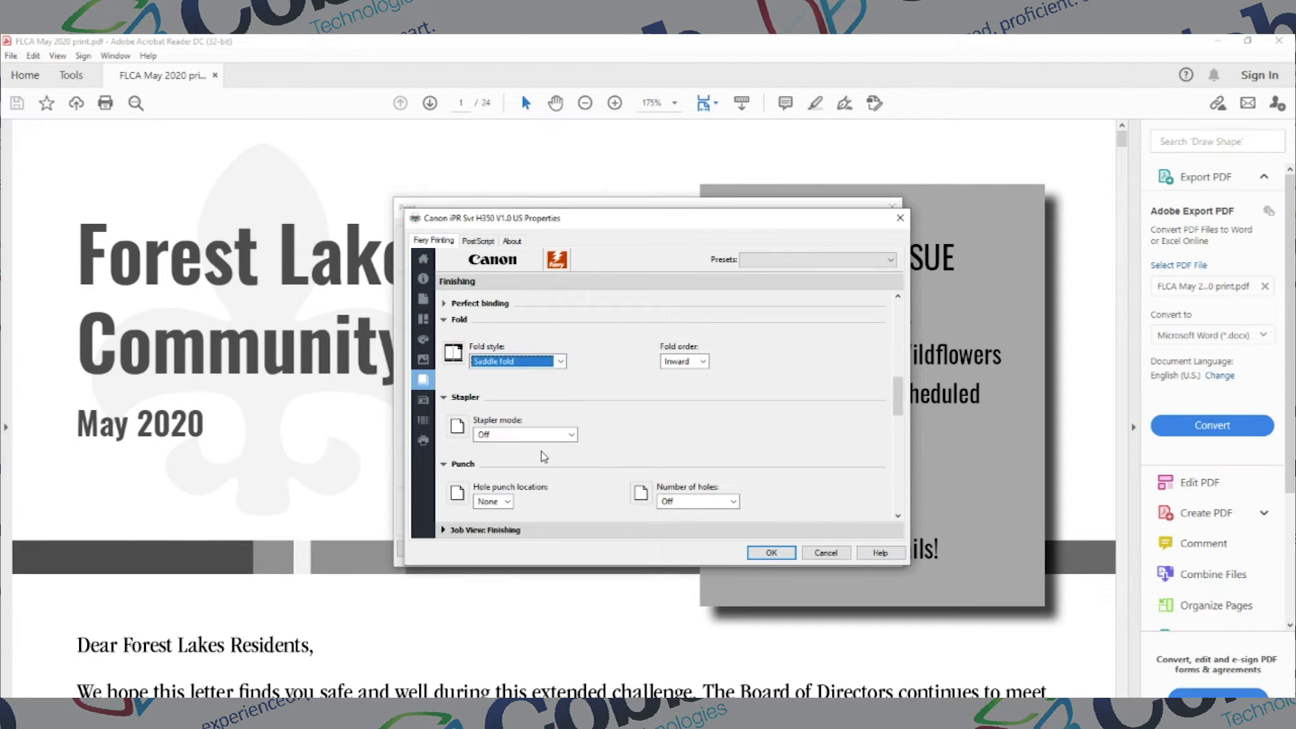
pyautogui.click(571, 434)
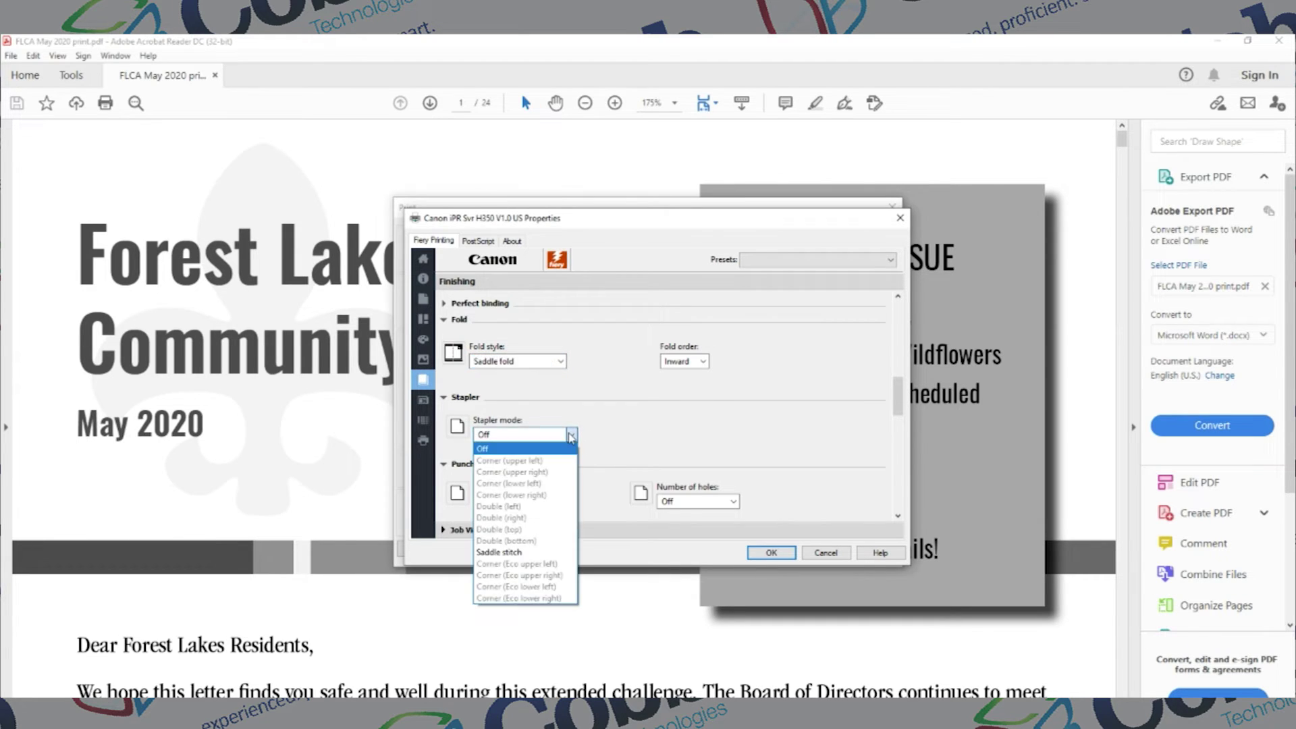
pyautogui.click(540, 552)
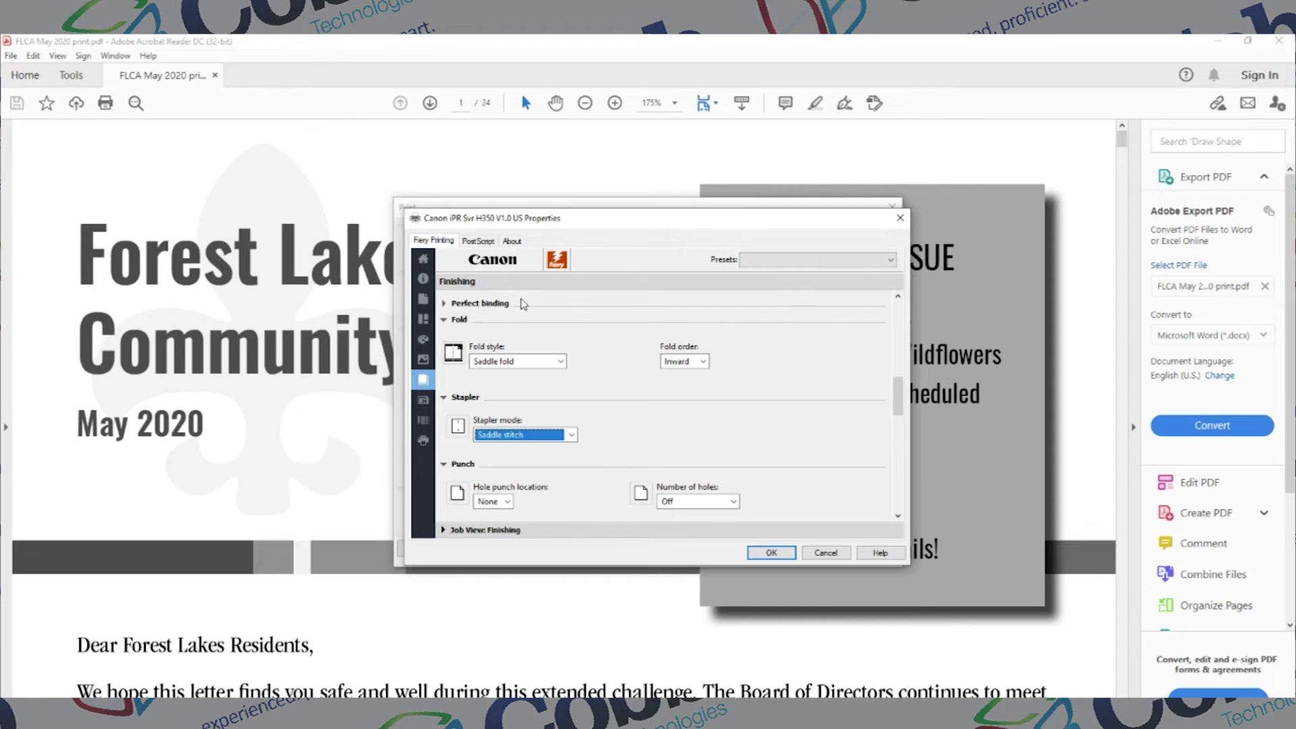
# Step: Add the Maximize printable area shortcut from the Media group to the Quick Access settings
pyautogui.click(424, 260)
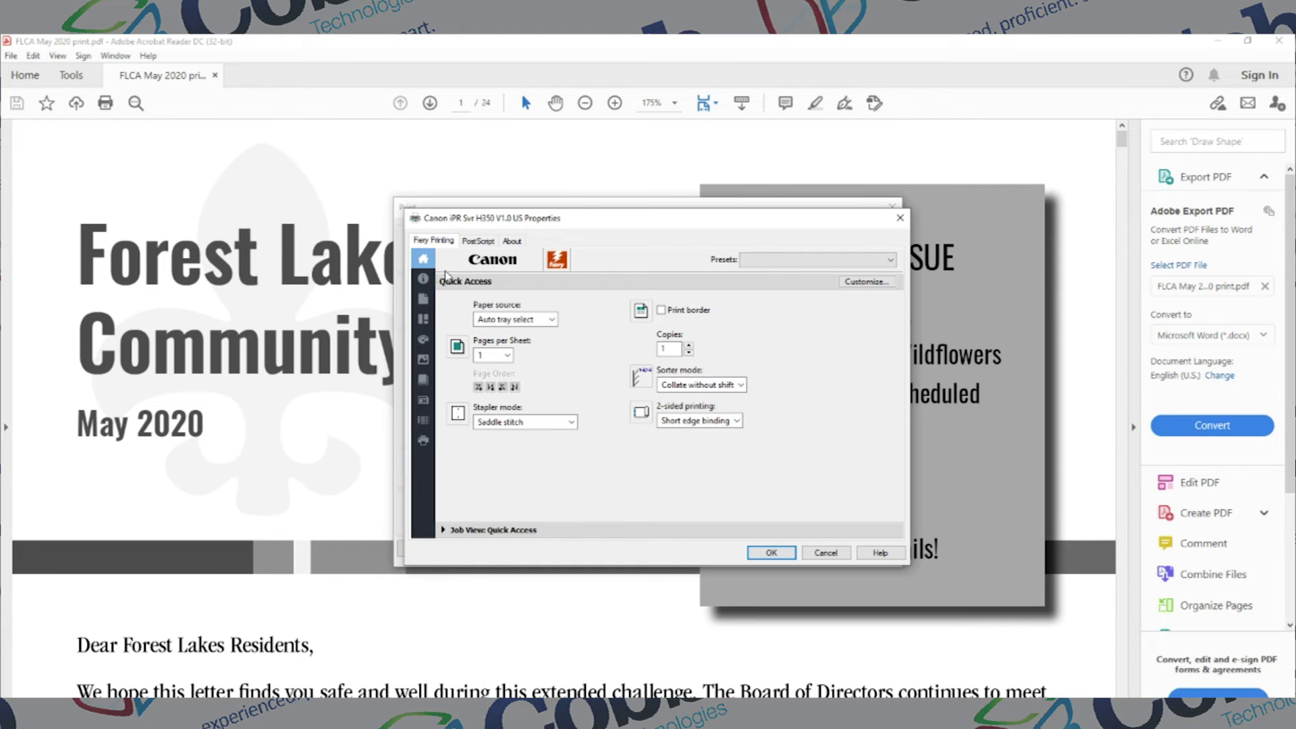
pyautogui.click(871, 284)
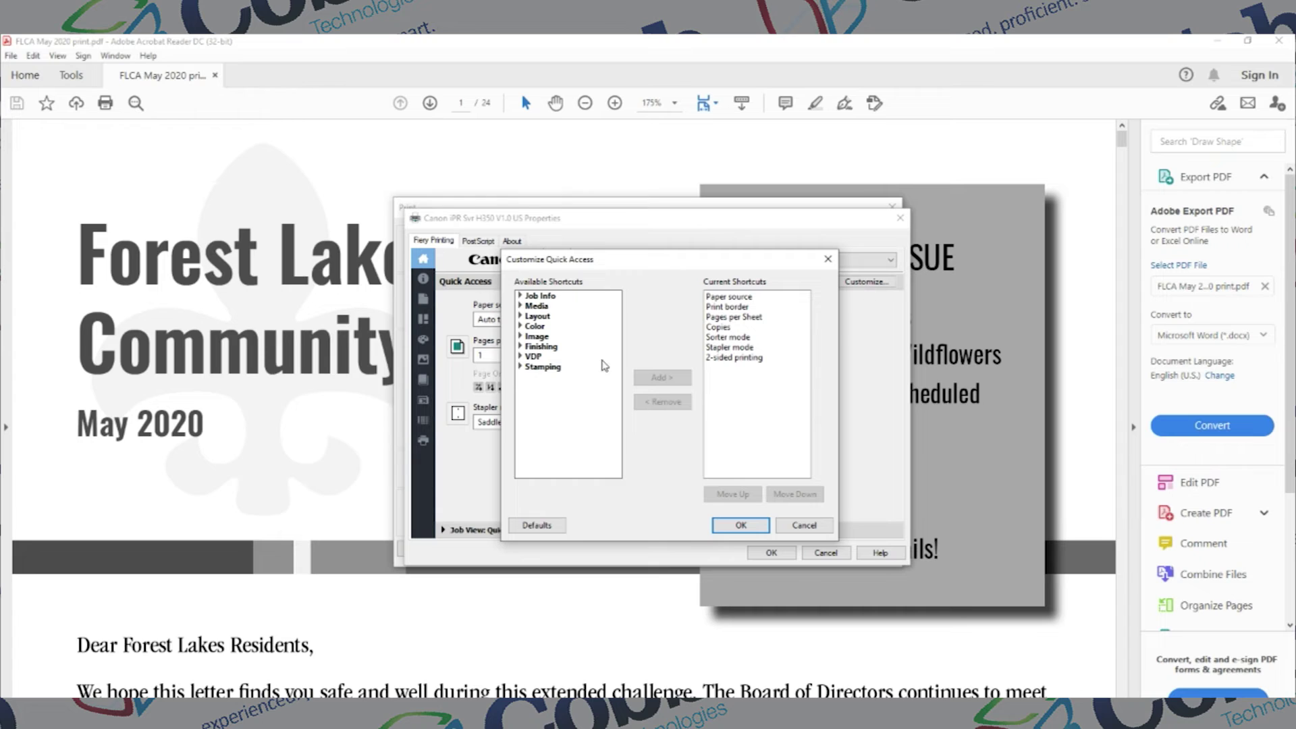
pyautogui.click(521, 306)
pyautogui.click(520, 305)
pyautogui.click(520, 305)
pyautogui.click(571, 317)
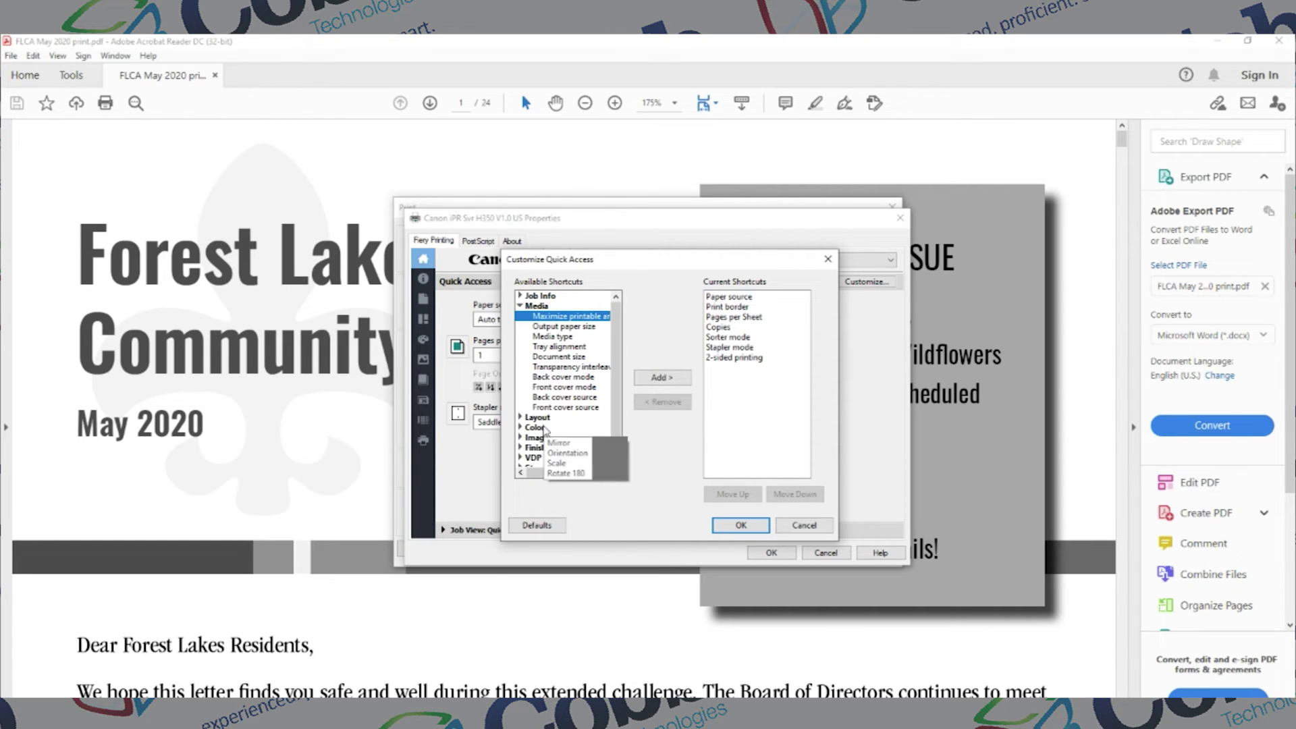
pyautogui.click(520, 418)
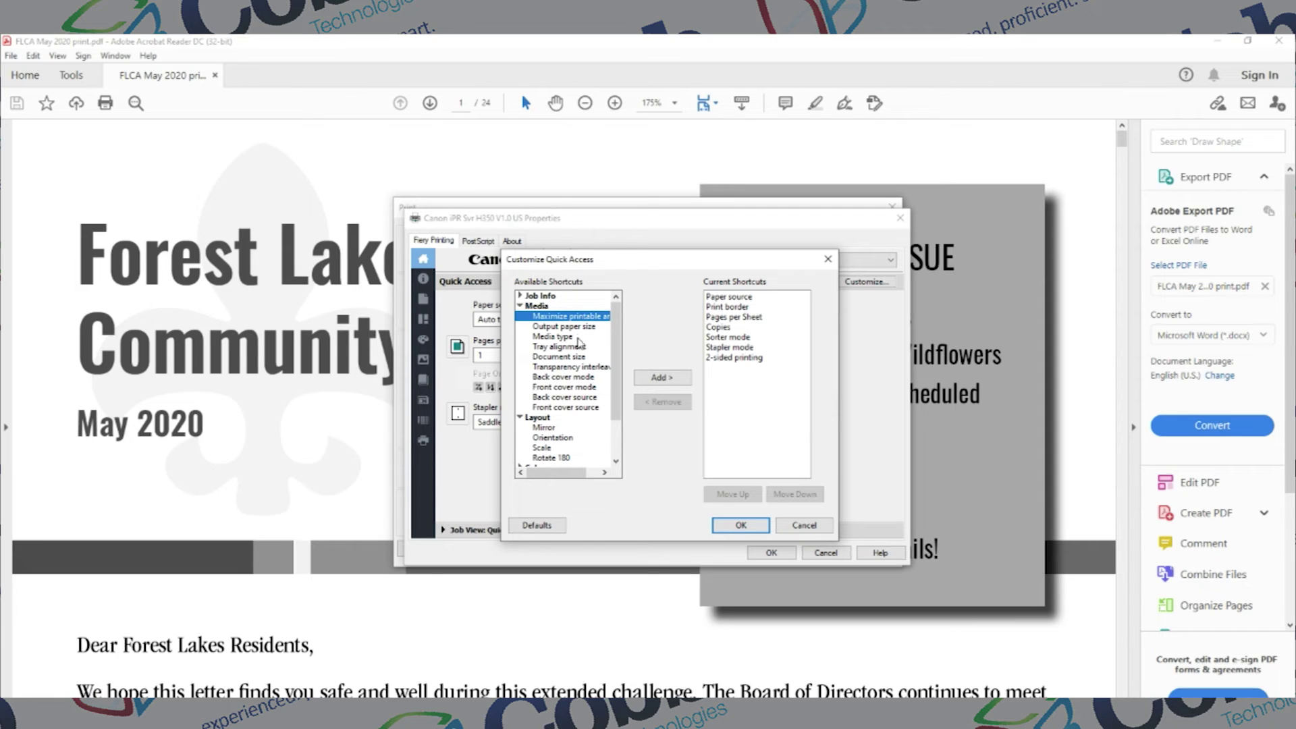
pyautogui.click(662, 377)
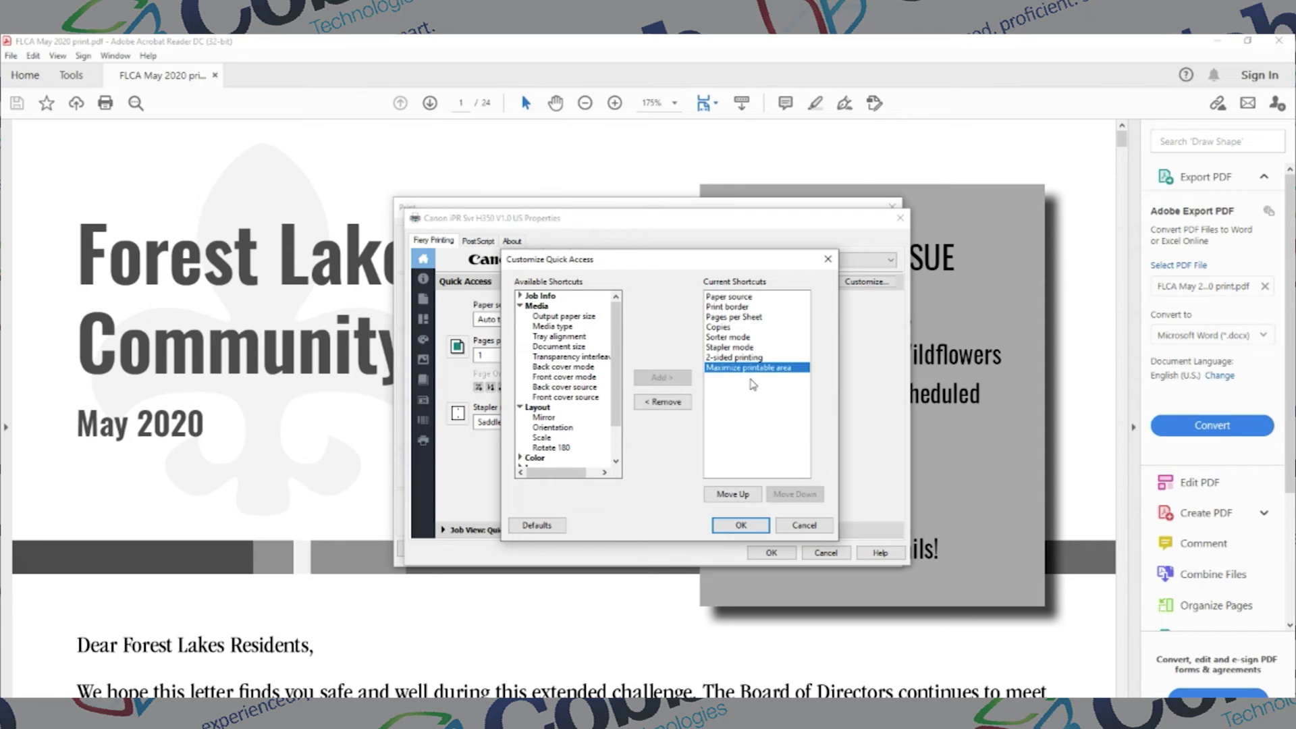
pyautogui.click(742, 525)
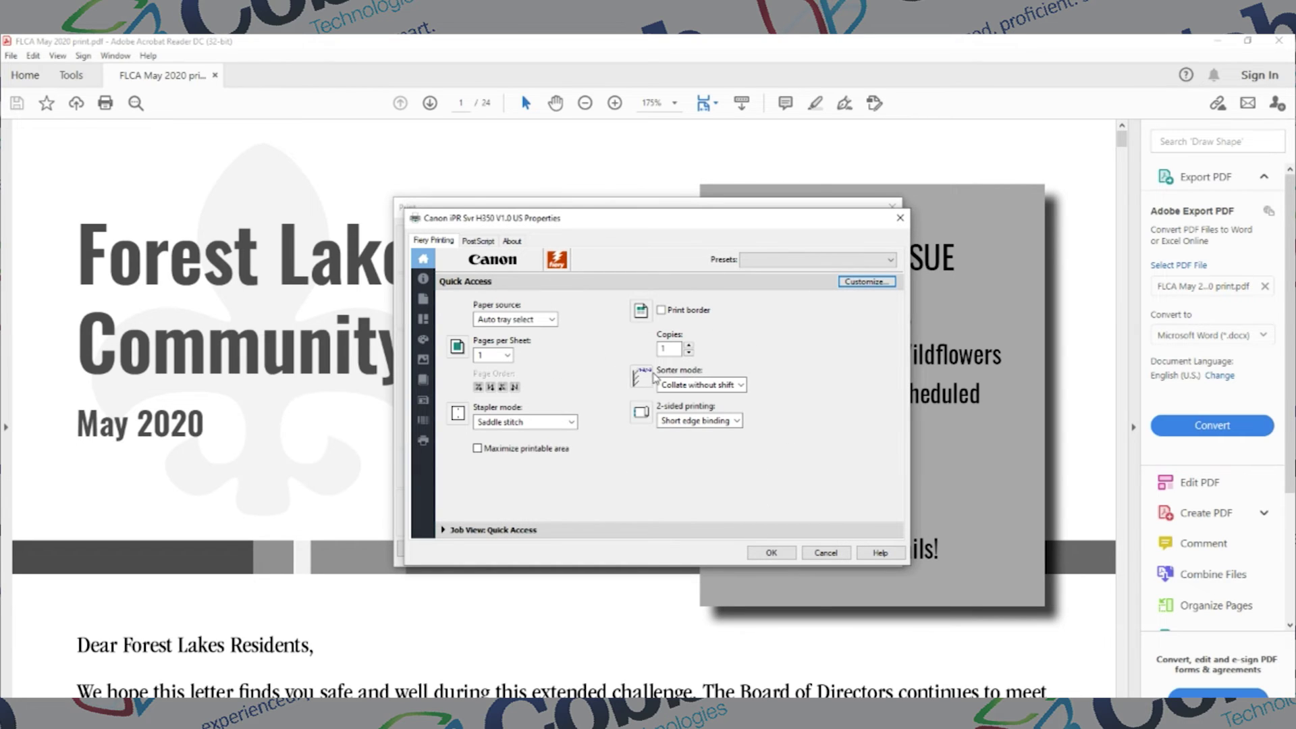
# Step: Review the driver's Media, Image and Finishing settings for the booklet job
pyautogui.click(425, 302)
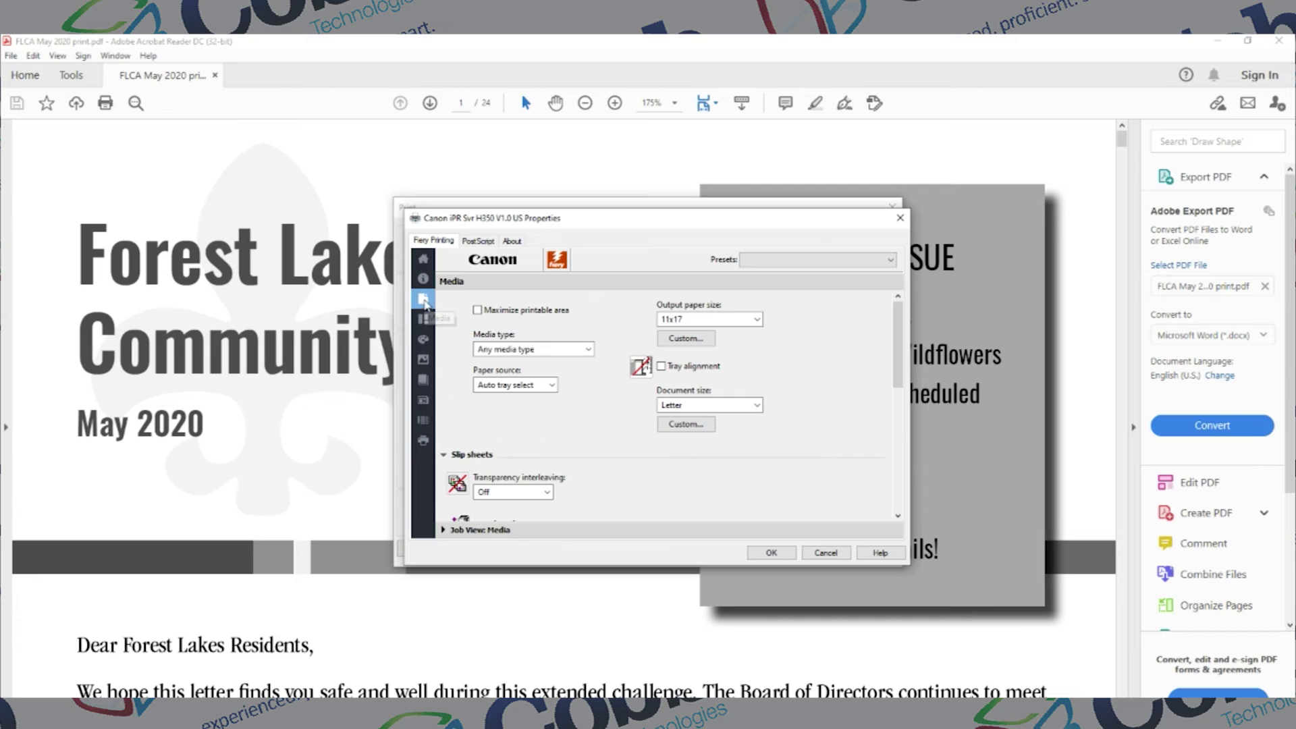
pyautogui.click(423, 340)
pyautogui.click(424, 359)
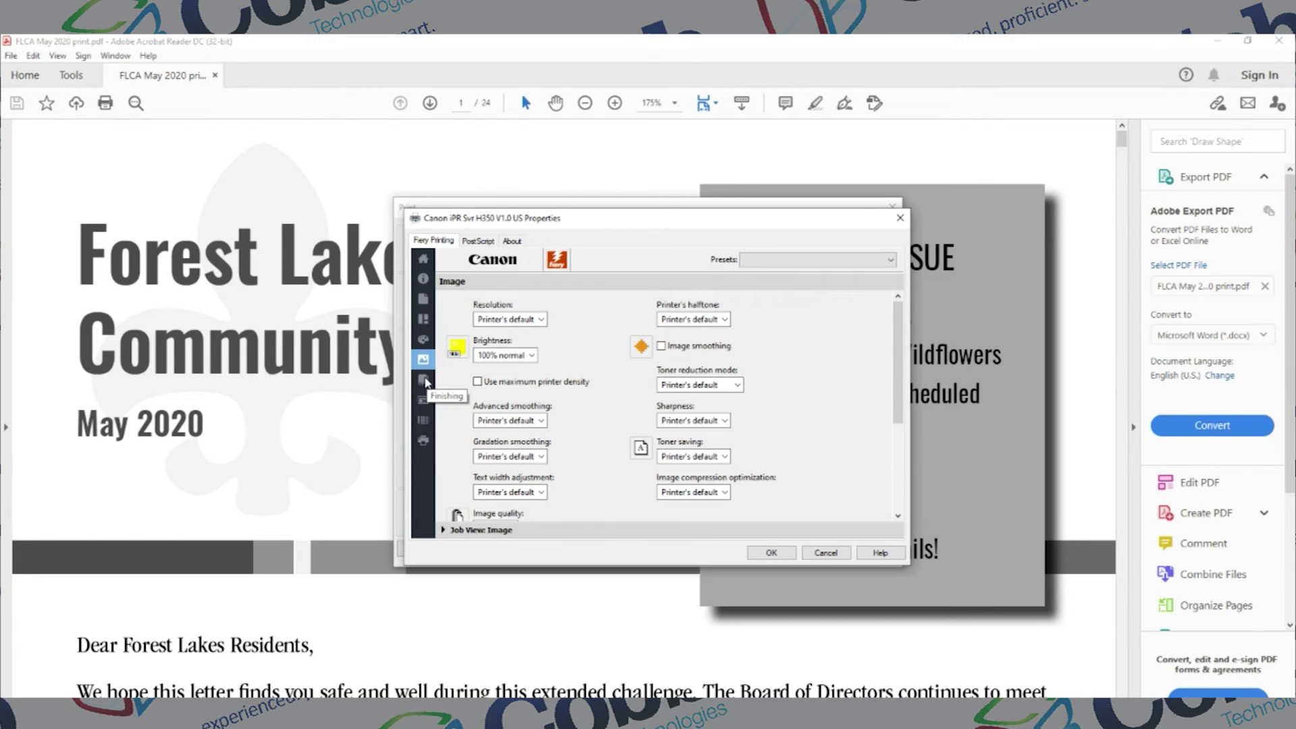
pyautogui.click(424, 380)
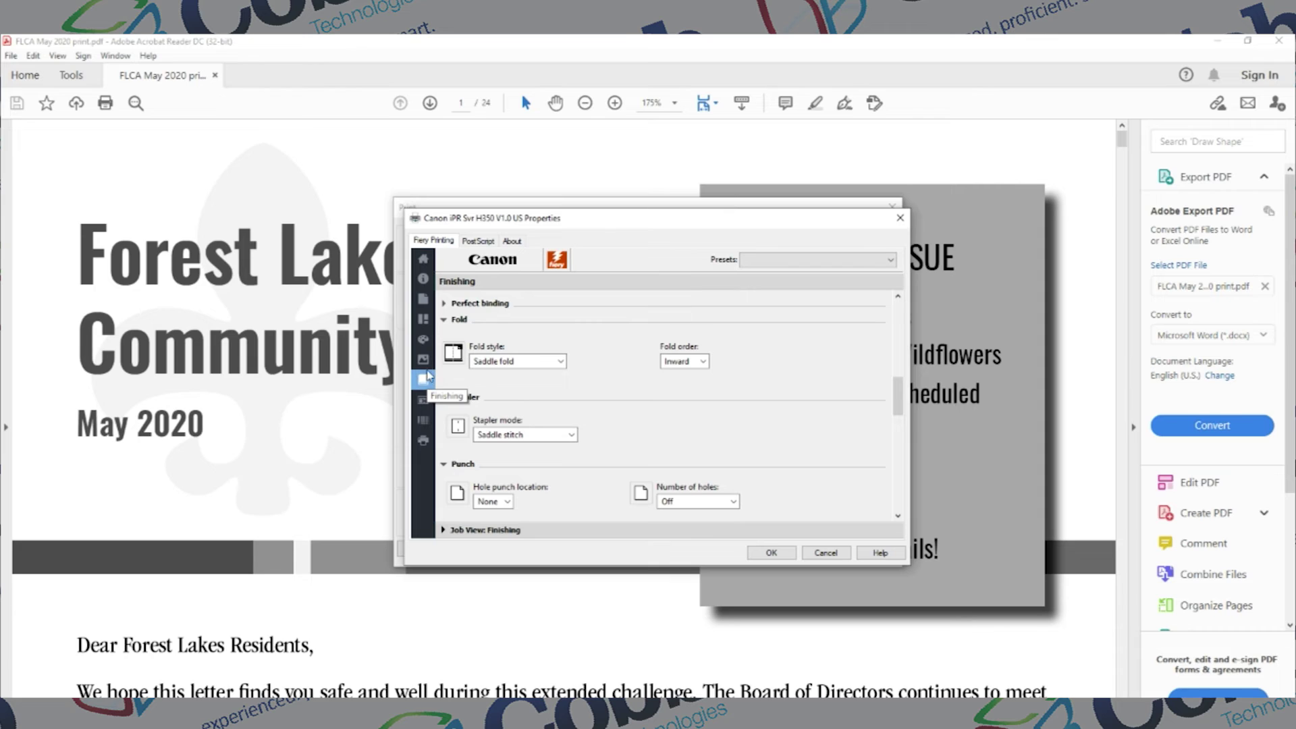
pyautogui.click(424, 259)
pyautogui.click(425, 279)
pyautogui.click(423, 298)
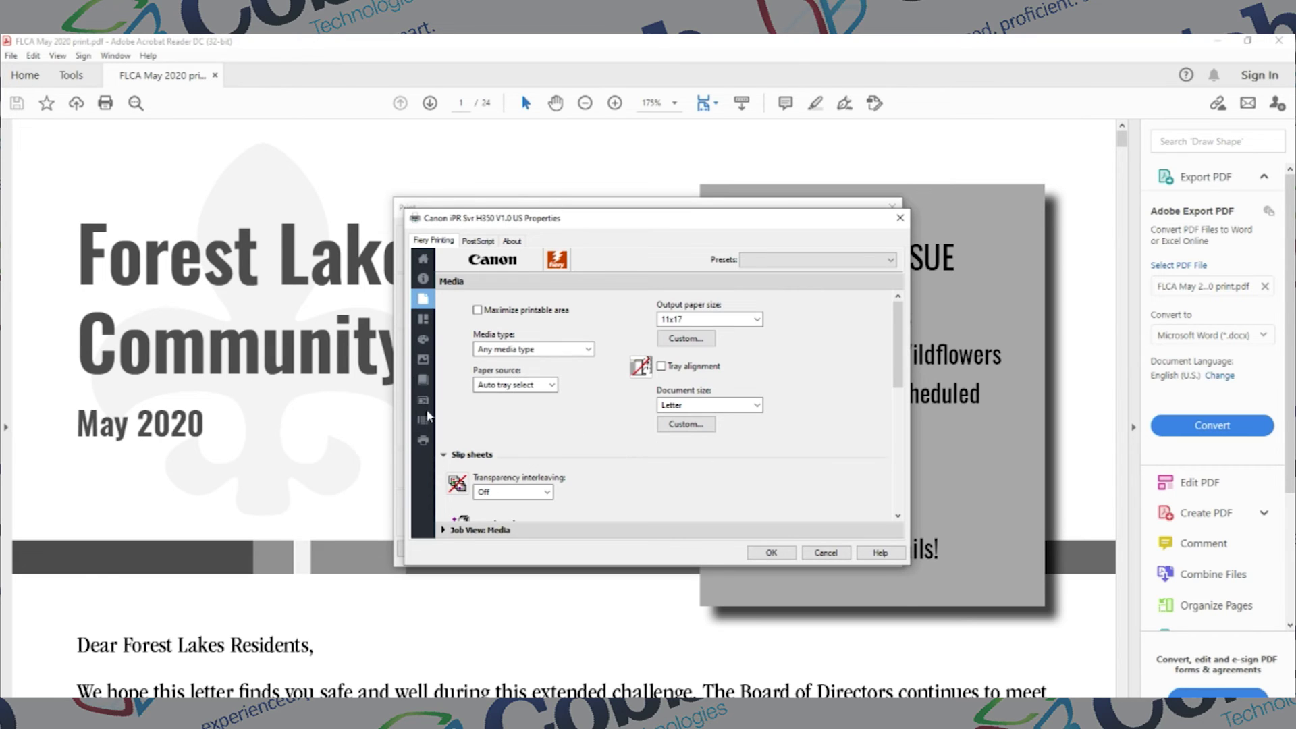
pyautogui.click(424, 379)
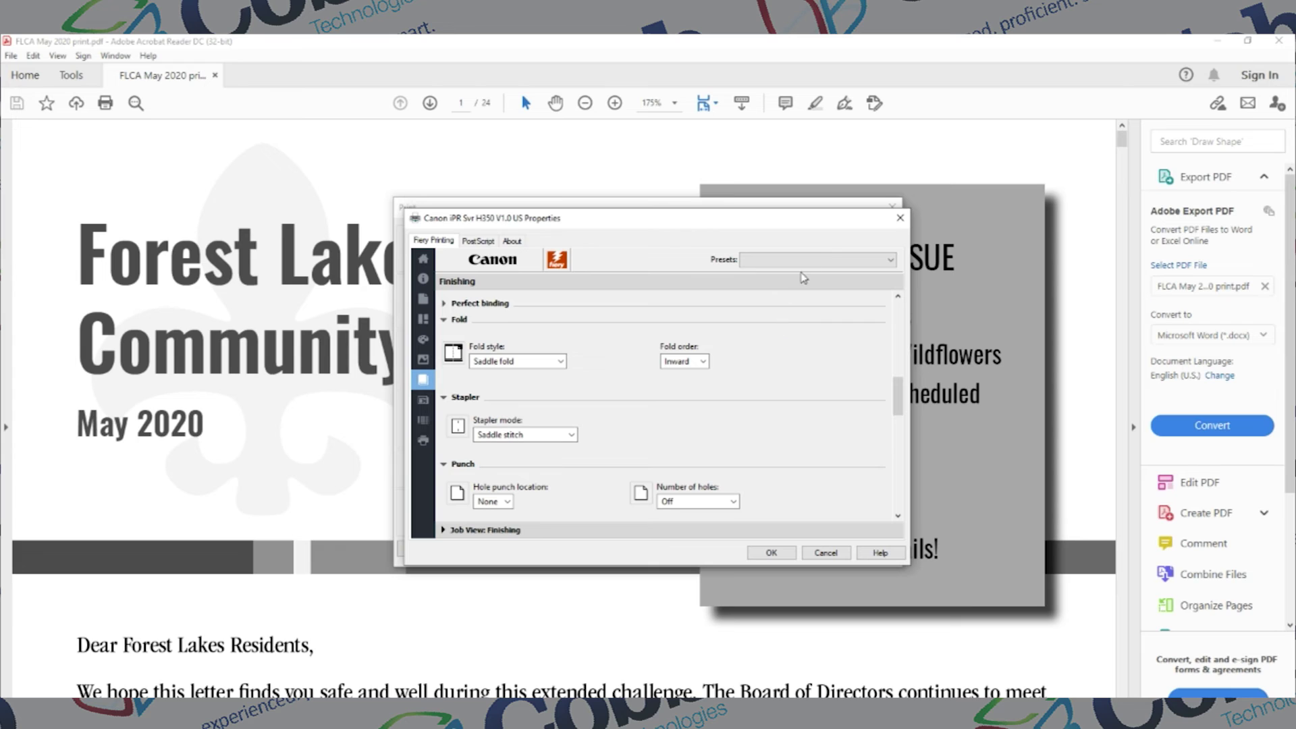
# Step: Save the current booklet settings as a preset named 17booklet and accept the printer properties
pyautogui.click(854, 263)
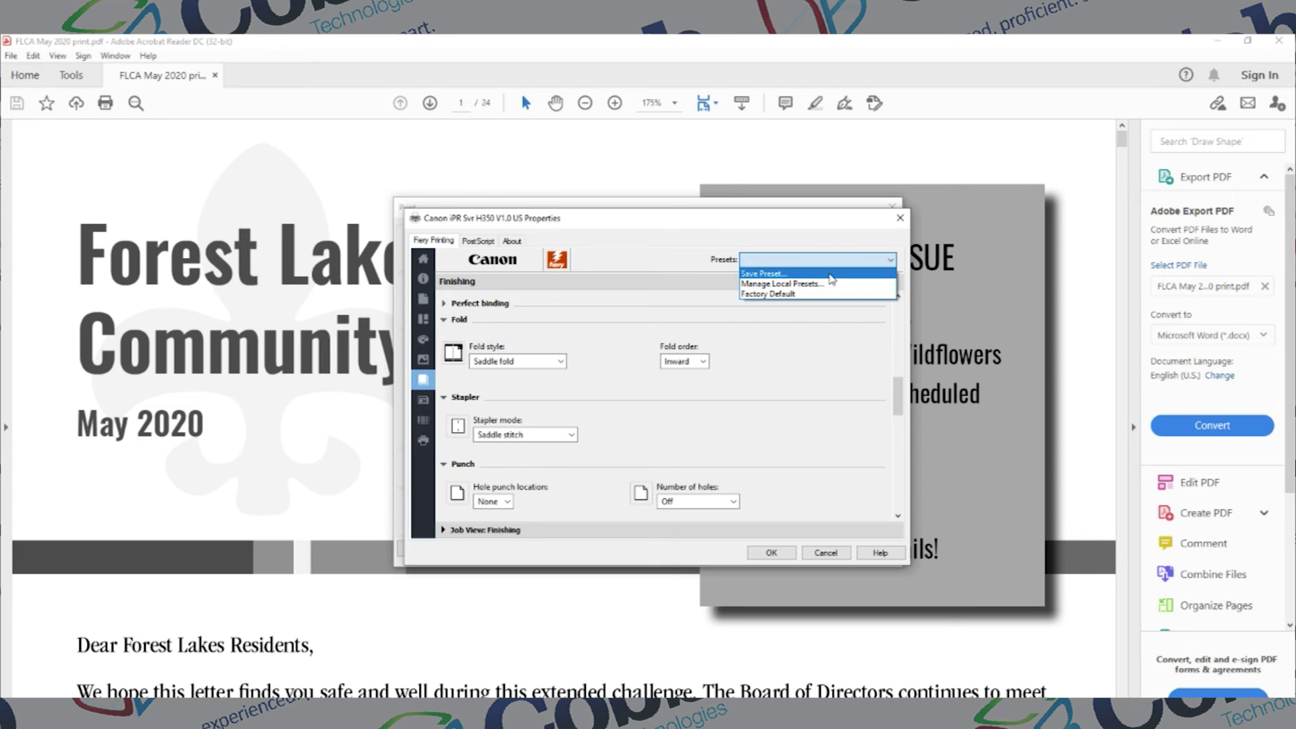
pyautogui.click(830, 274)
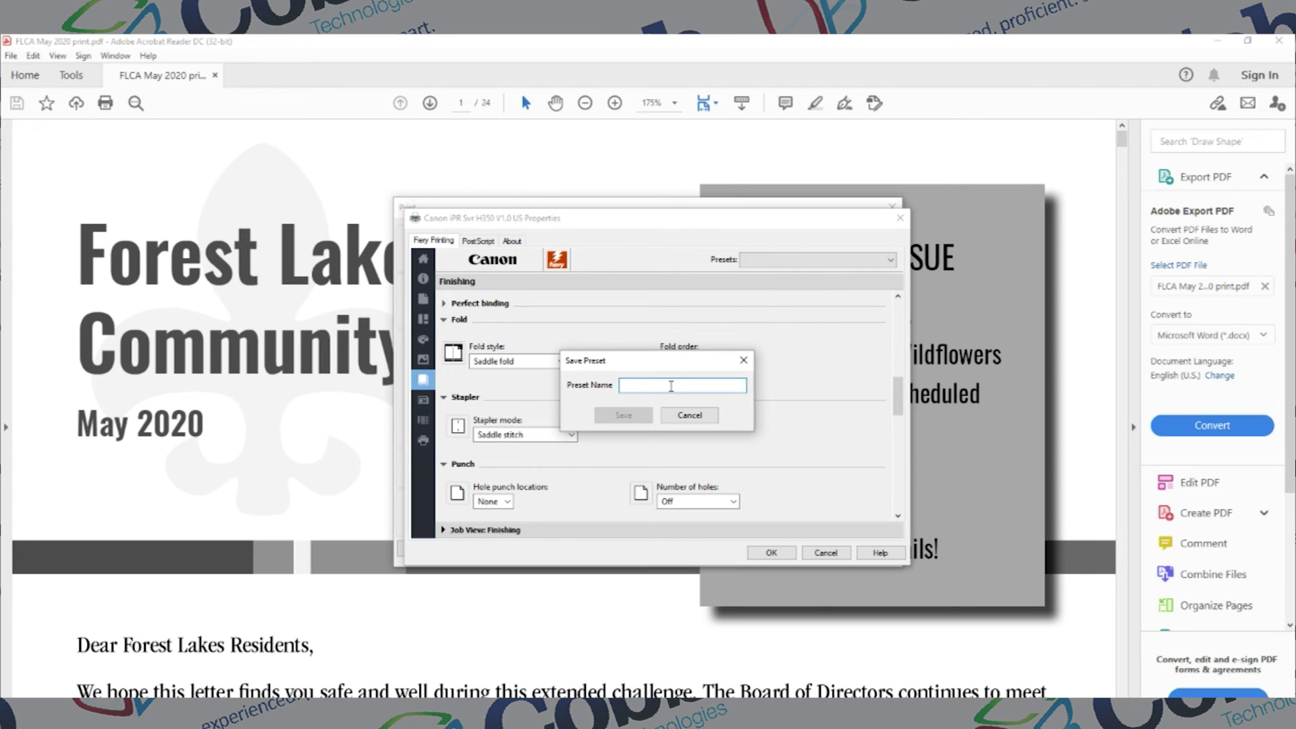
pyautogui.write('17booklet')
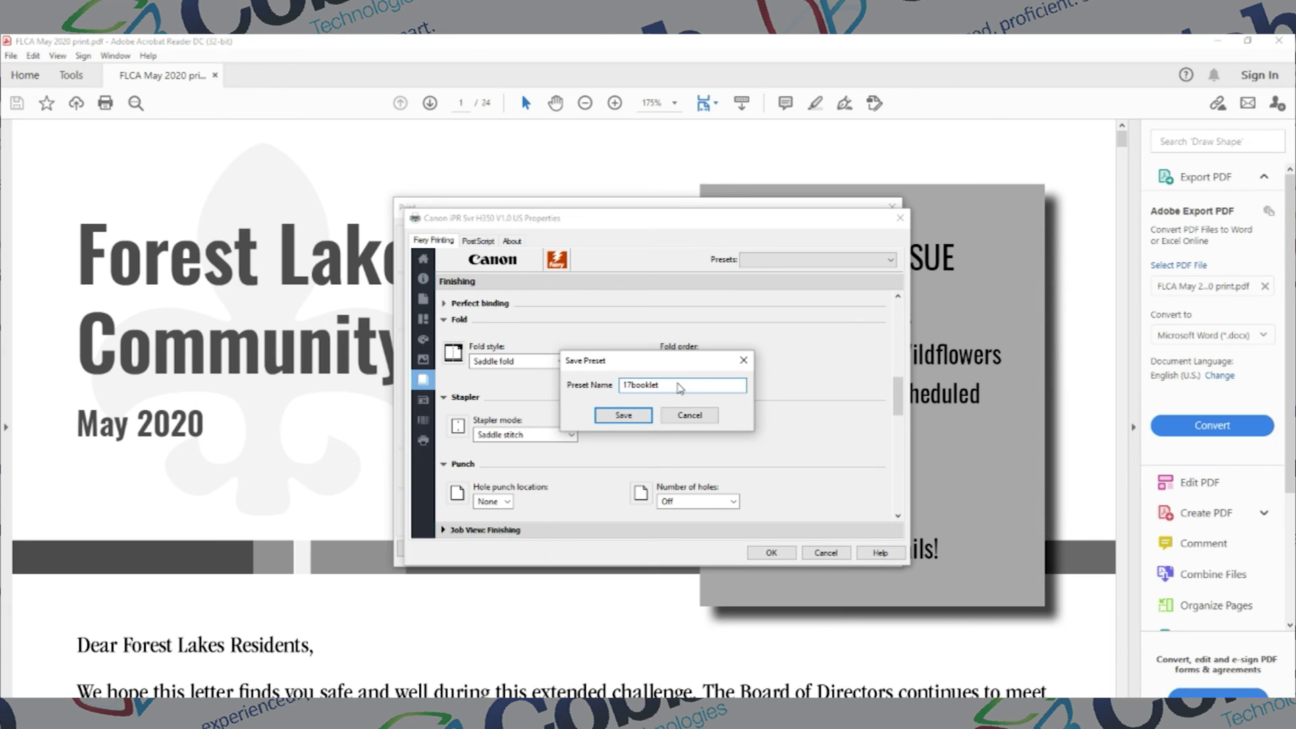
pyautogui.click(623, 415)
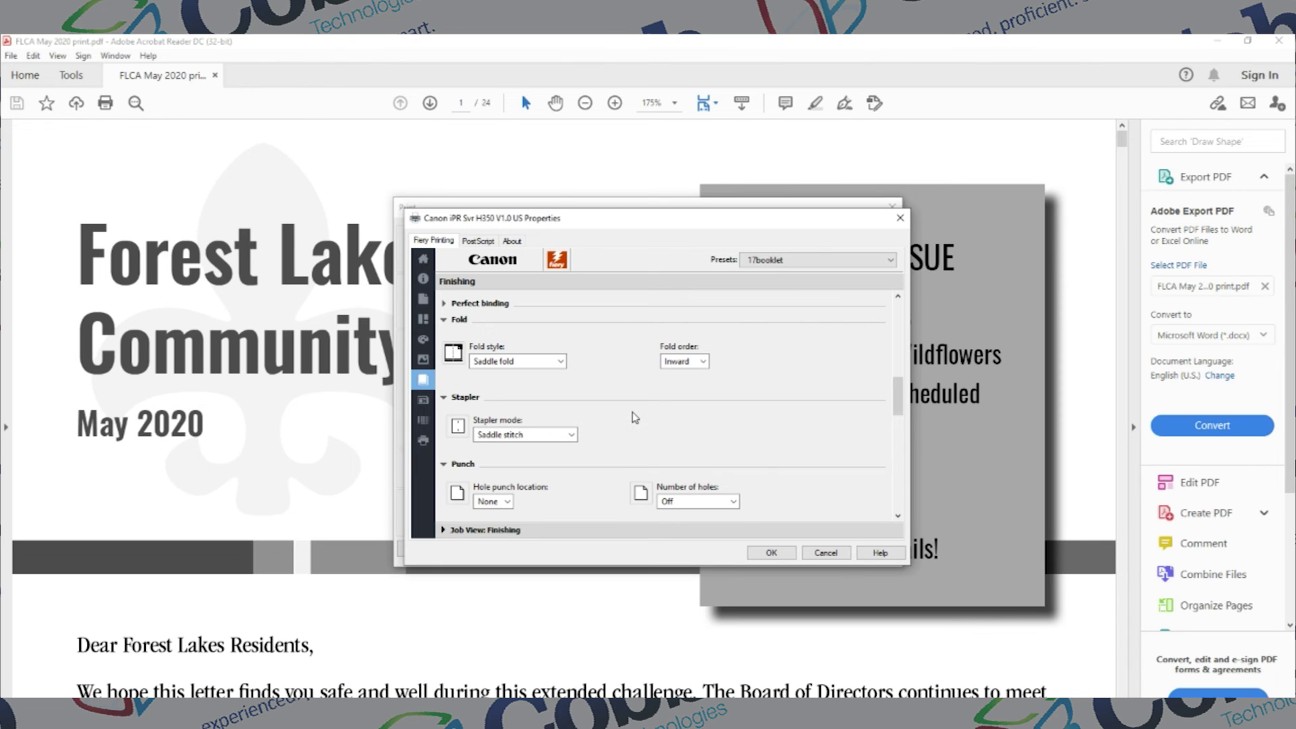
pyautogui.click(774, 554)
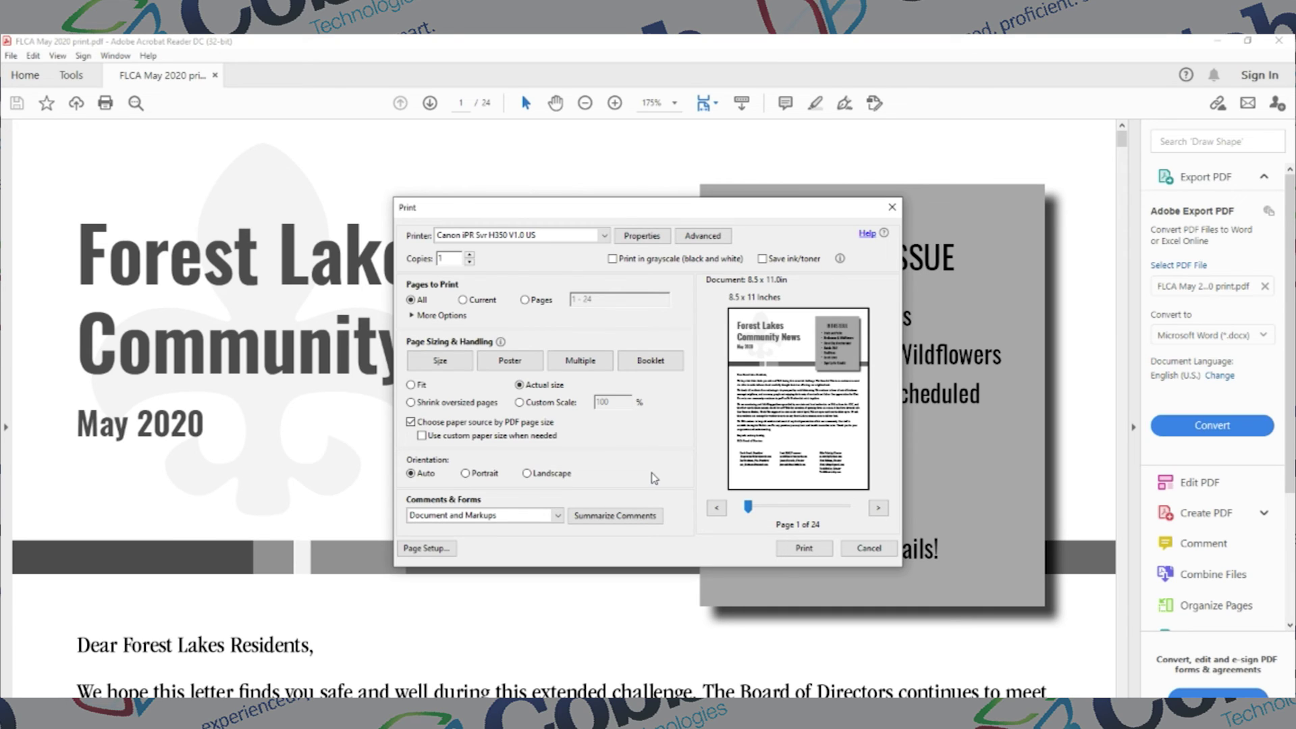
# Step: Reopen the Canon printer's properties and apply the local preset 17booklet
pyautogui.click(641, 235)
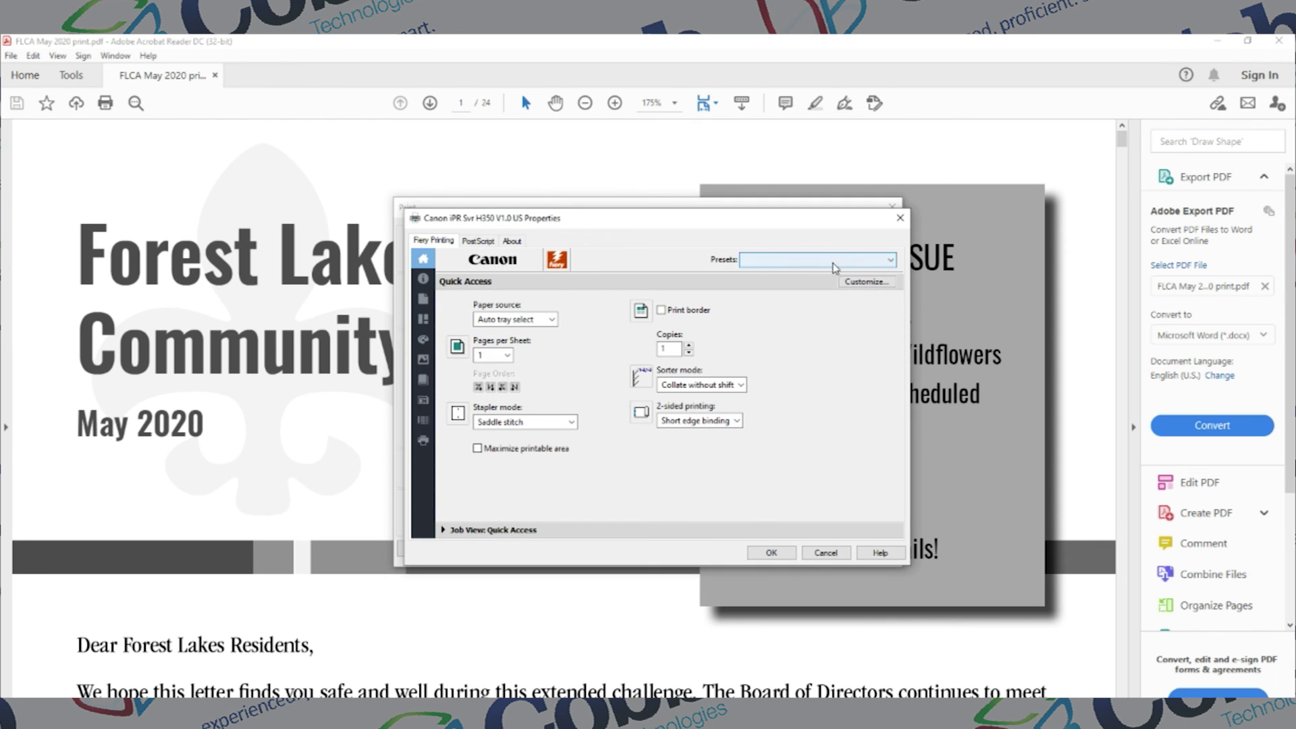
pyautogui.click(818, 260)
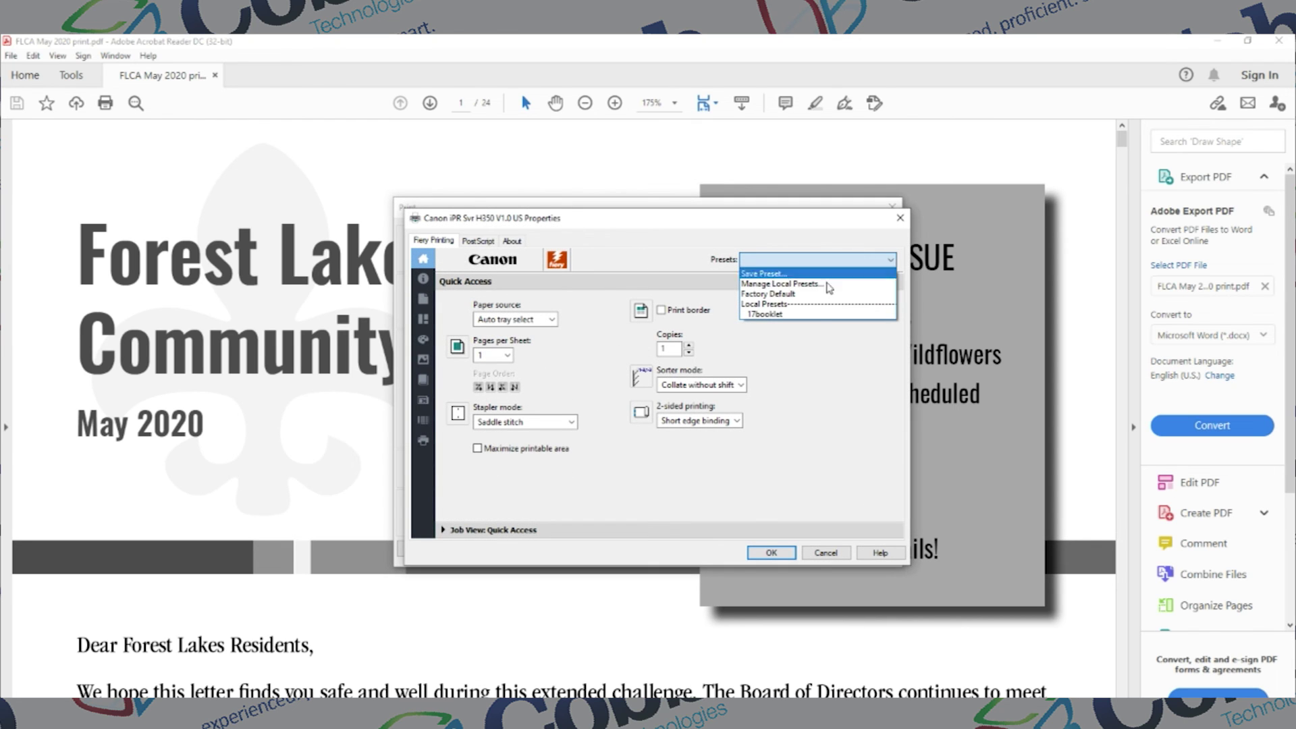
pyautogui.click(810, 314)
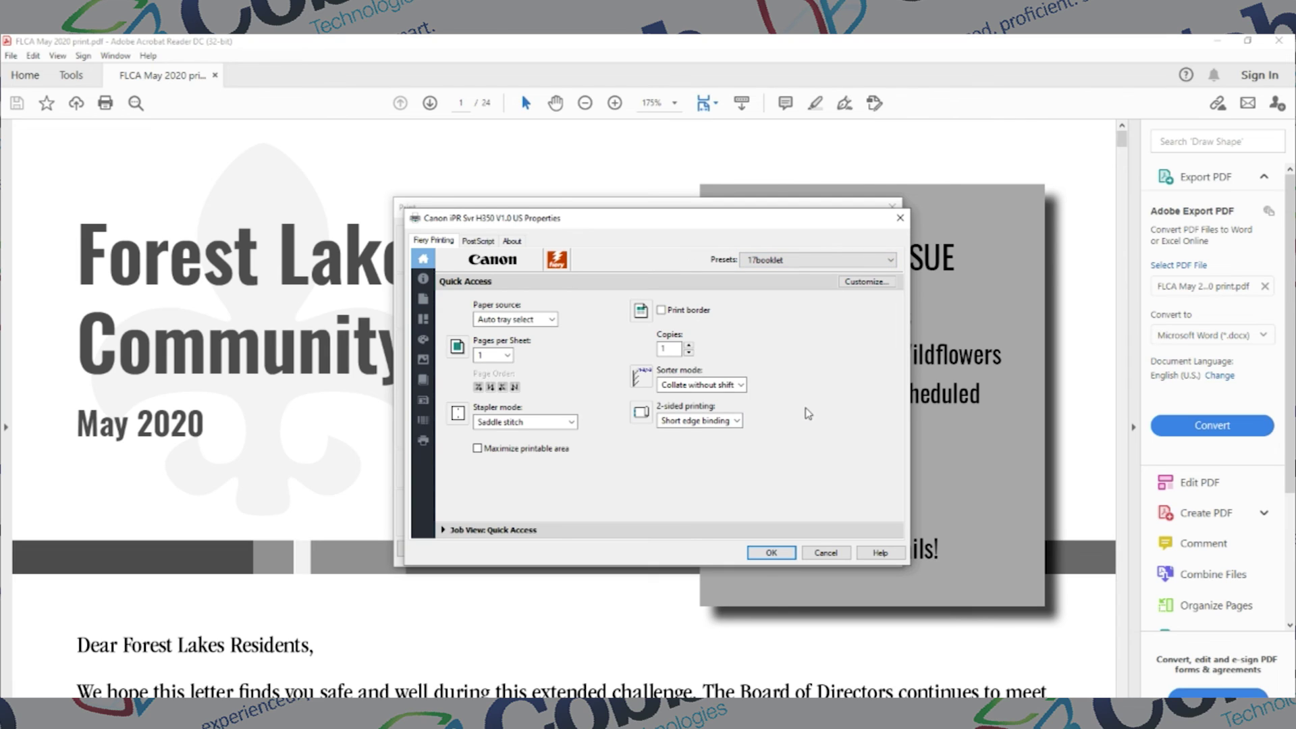